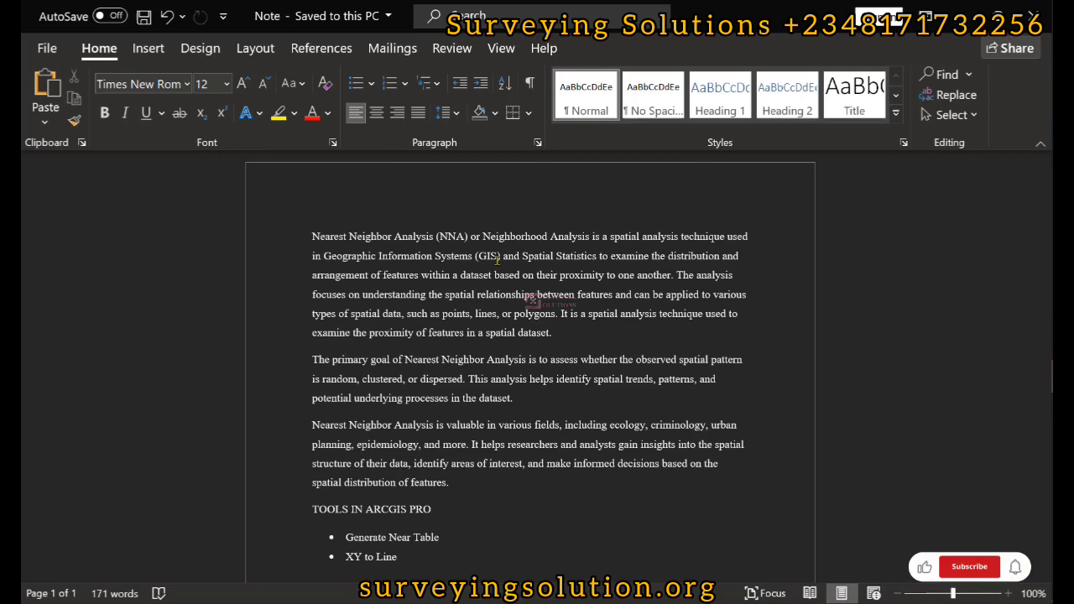
# - Read through the Word notes on Generate Near Table and XY to Line, then switch to ArcGIS Pro
pyautogui.scroll(-1, 440, 376)
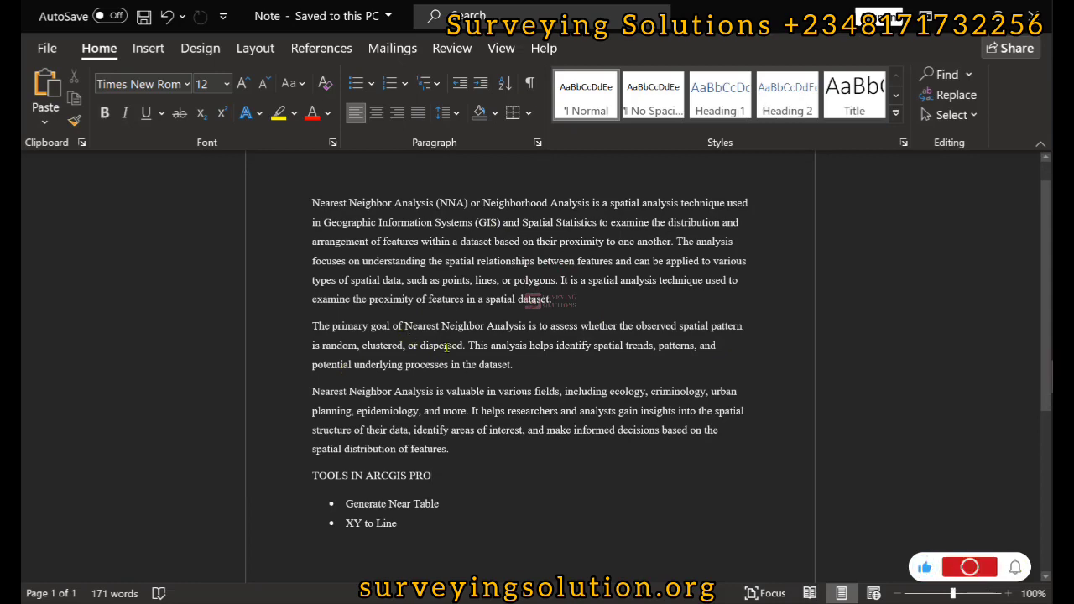
pyautogui.scroll(-1, 446, 359)
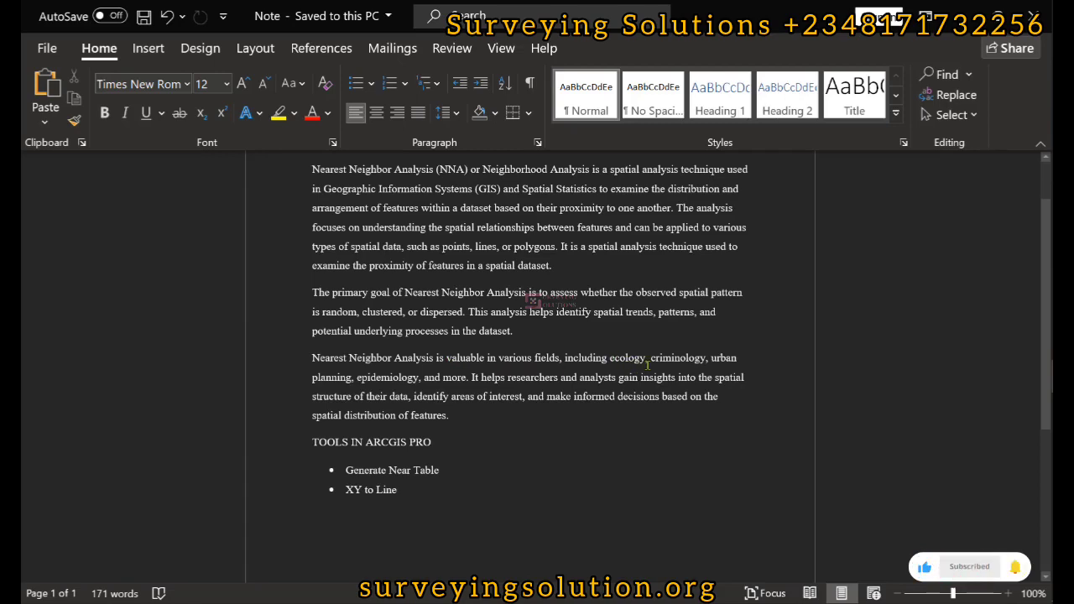
pyautogui.scroll(-2, 474, 375)
pyautogui.click(446, 378)
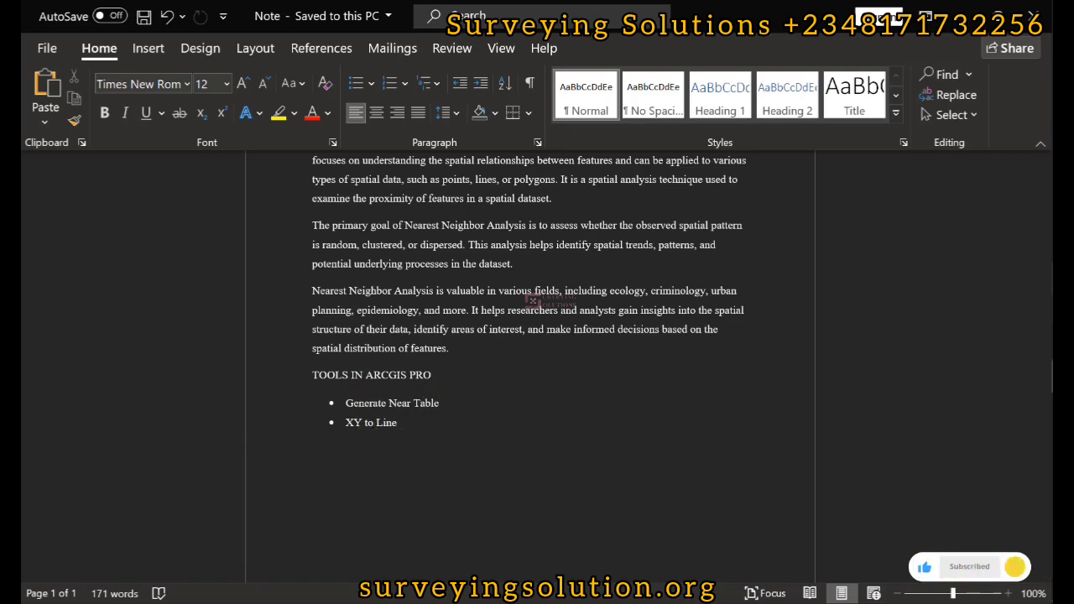
pyautogui.hotkey('alt', 'Tab')
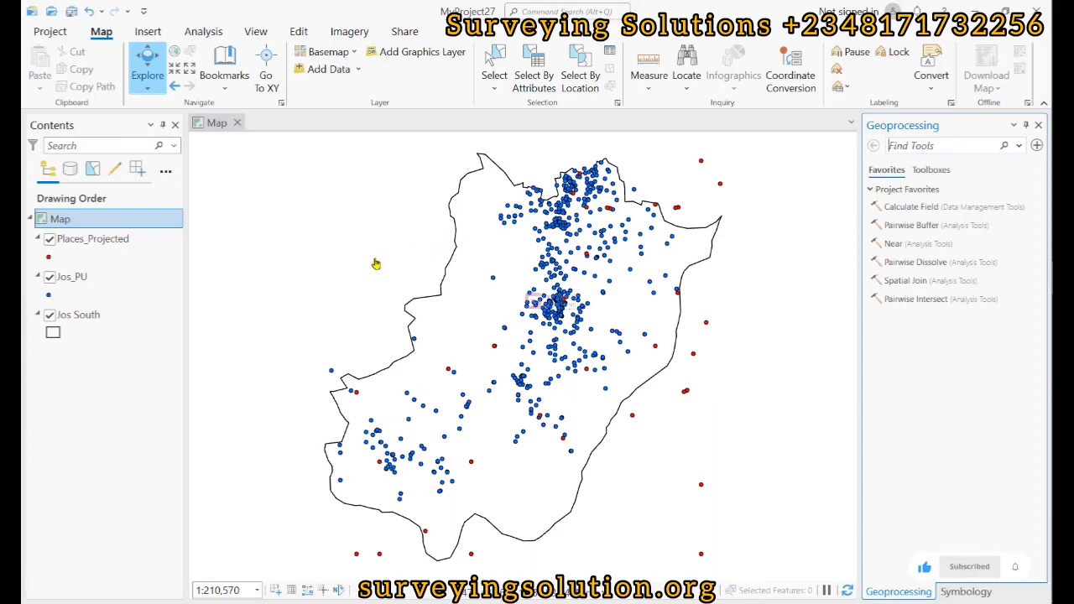
pyautogui.click(49, 316)
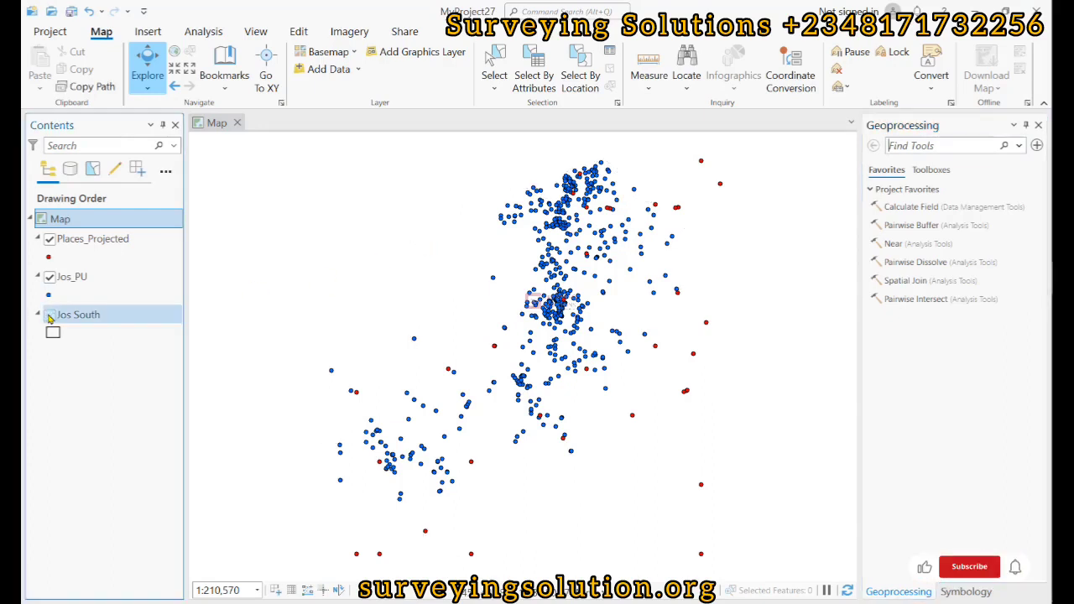
pyautogui.click(50, 316)
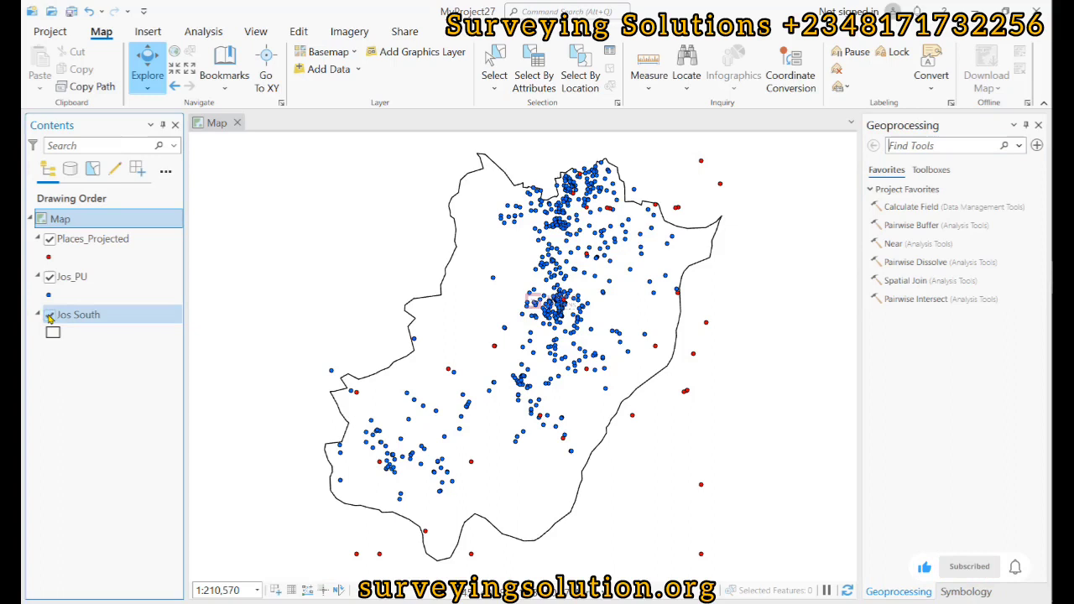
pyautogui.click(48, 278)
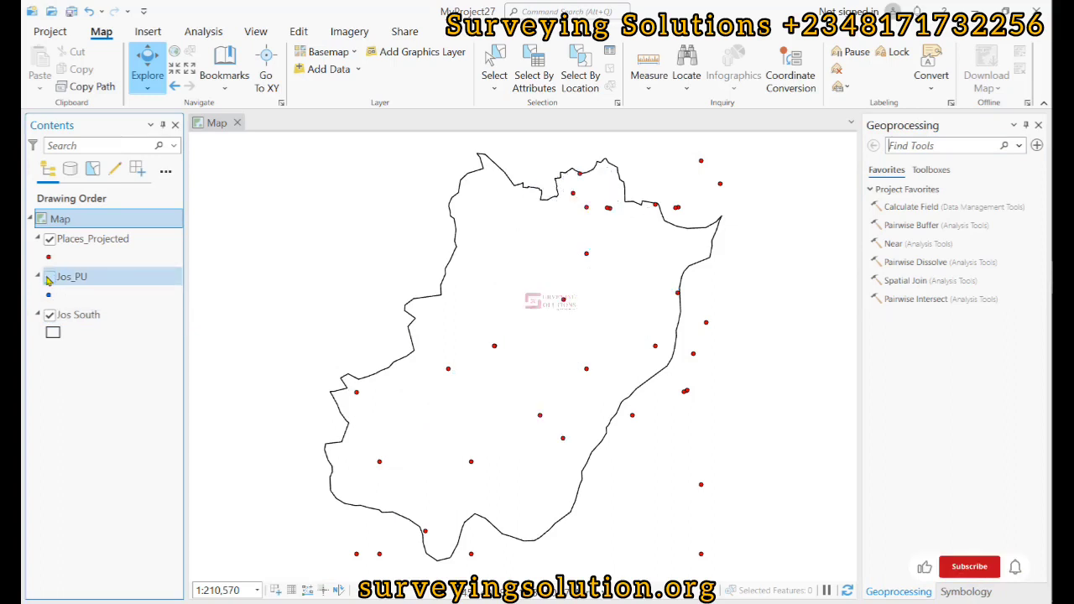
pyautogui.click(49, 278)
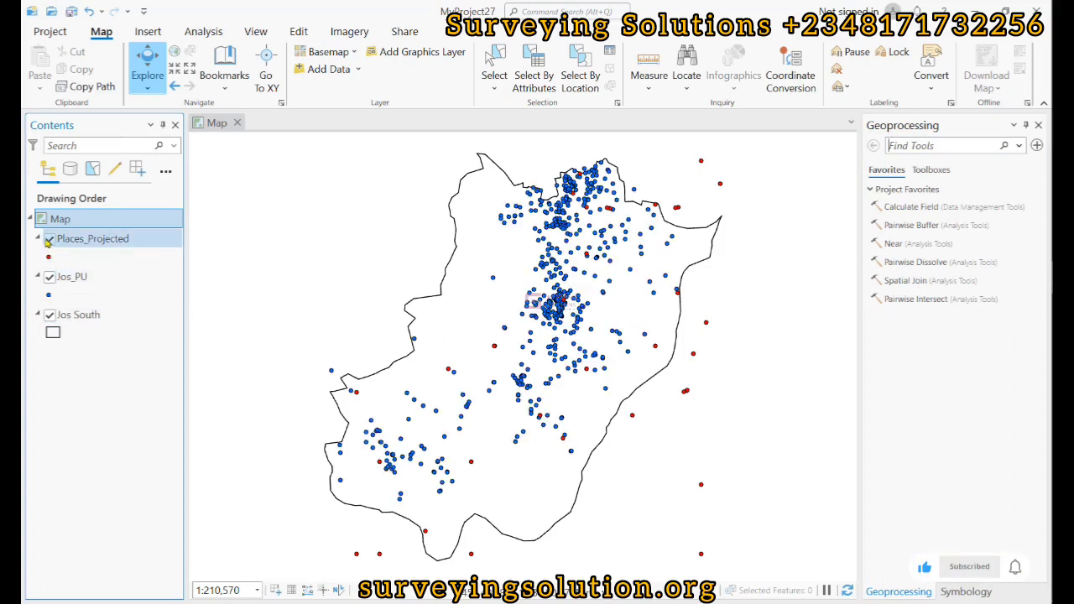
pyautogui.click(49, 240)
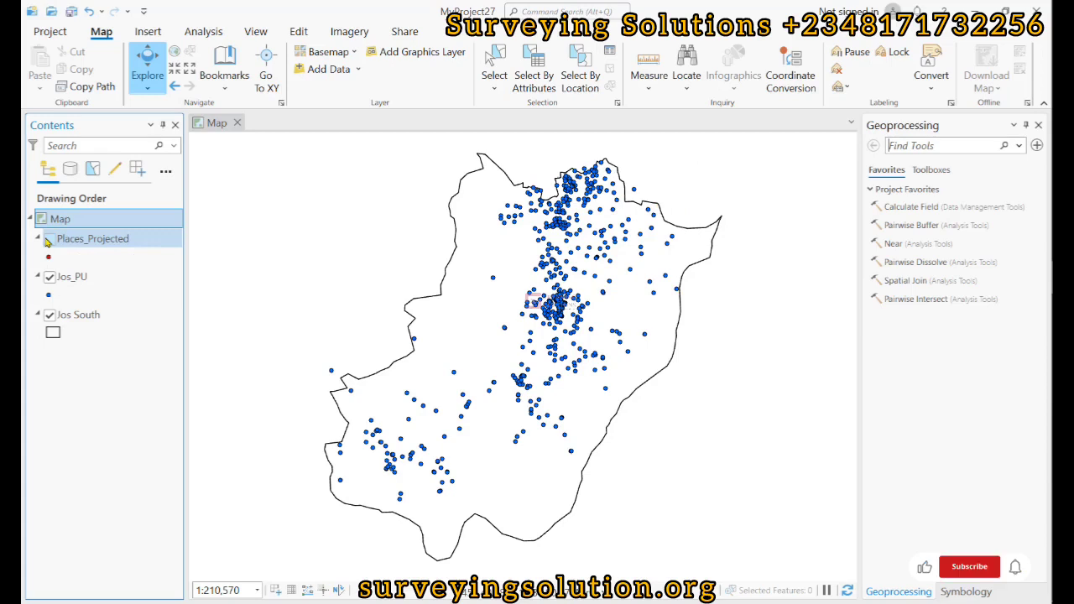
pyautogui.click(49, 240)
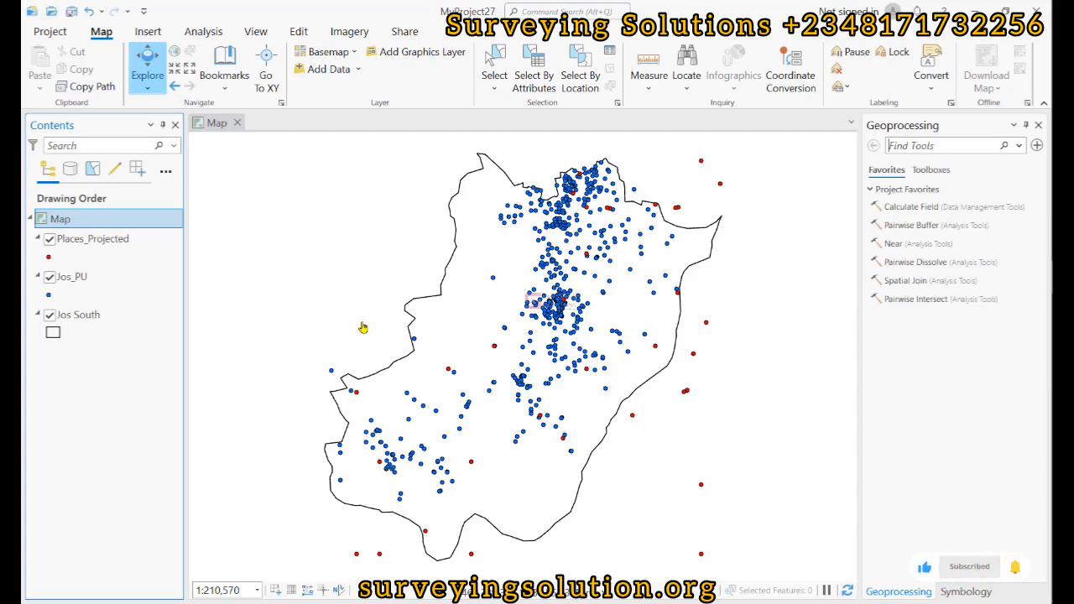
# - Search 'generate near', open Generate Near Table, and float its Geoprocessing pane over the map
pyautogui.click(892, 145)
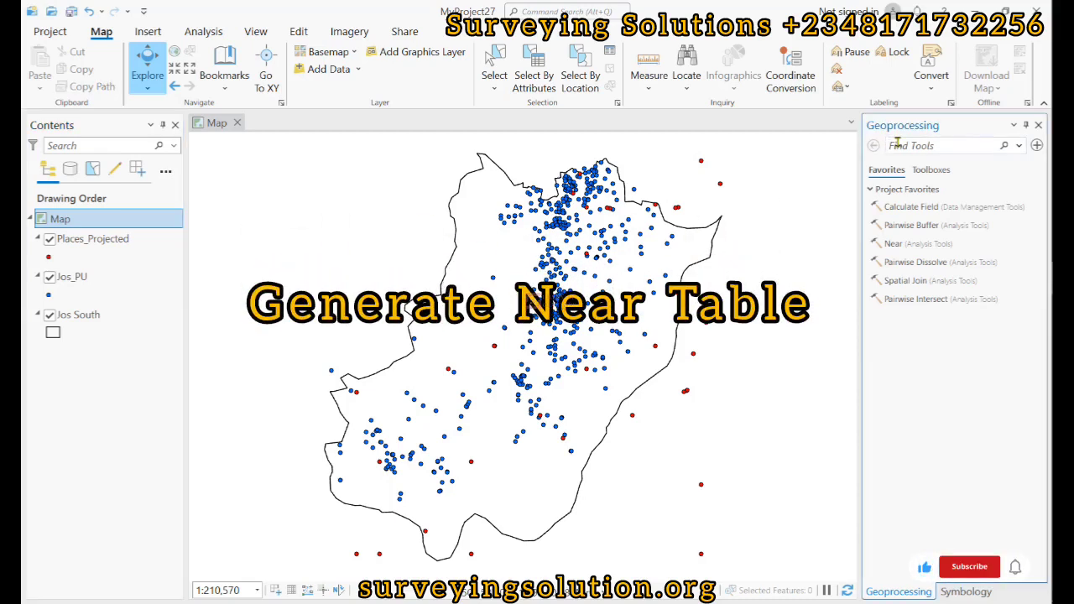
pyautogui.write('generate')
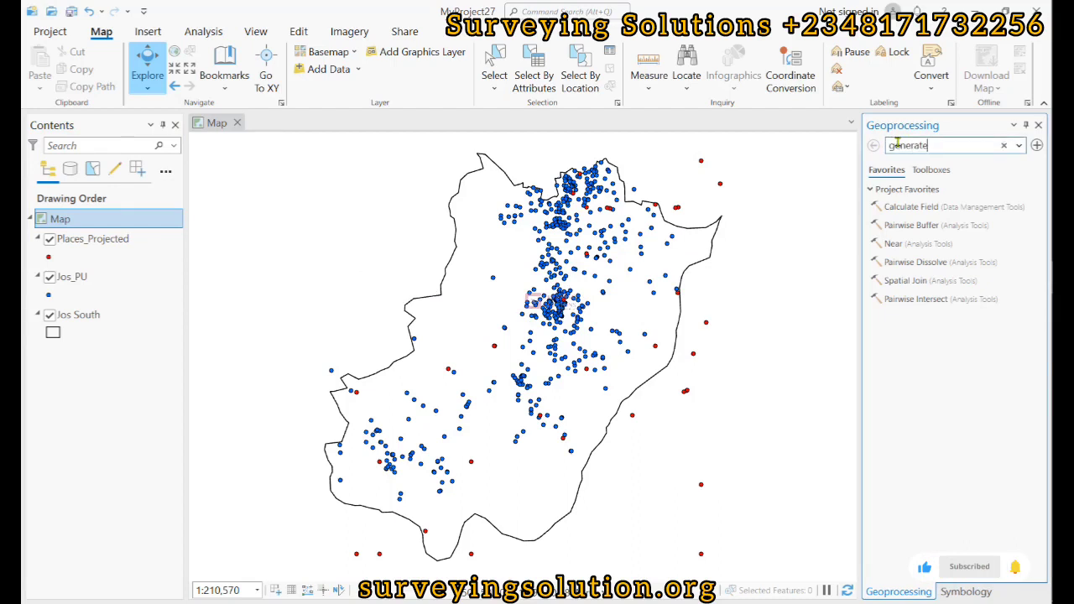
pyautogui.write(' near')
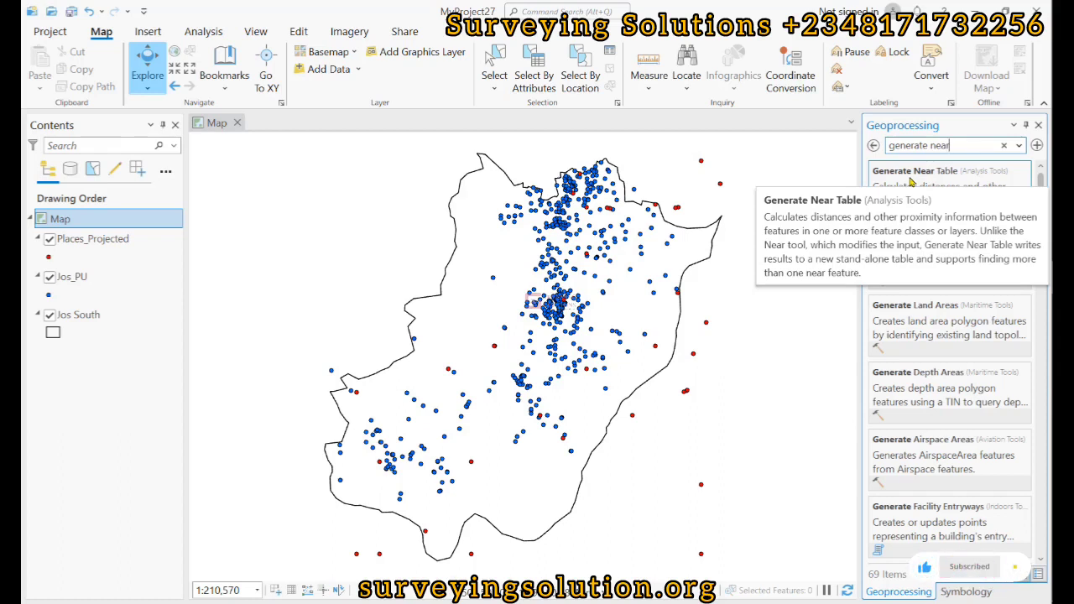
pyautogui.click(913, 181)
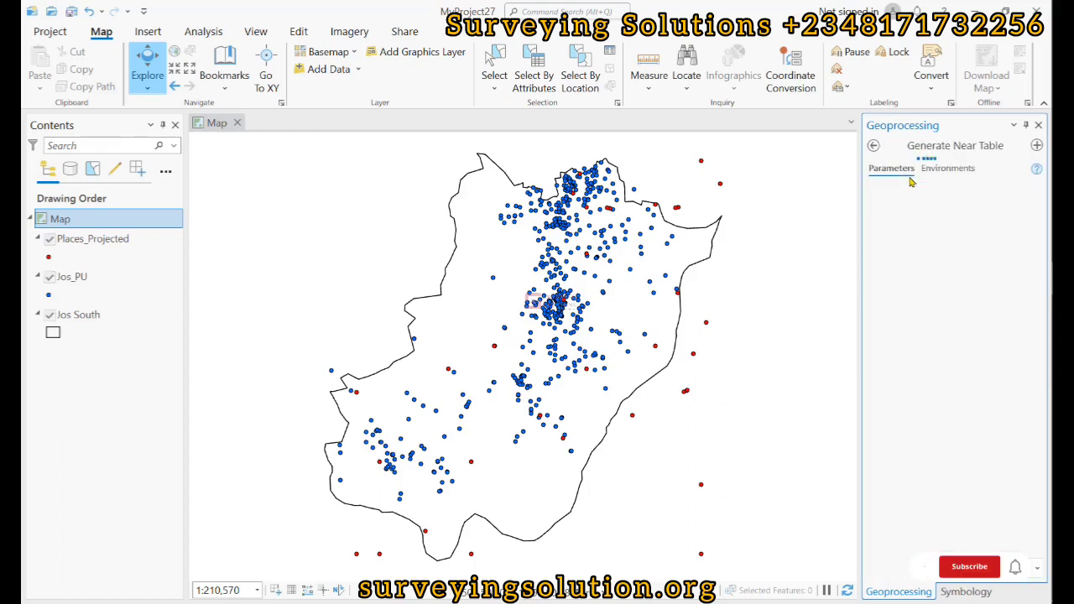
pyautogui.click(1014, 126)
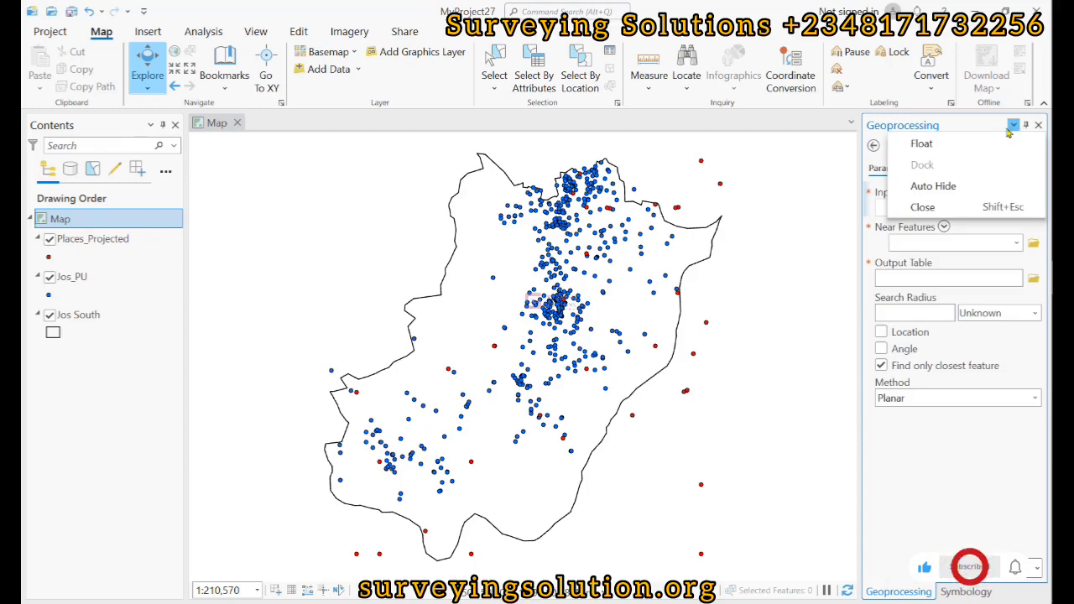
pyautogui.click(921, 139)
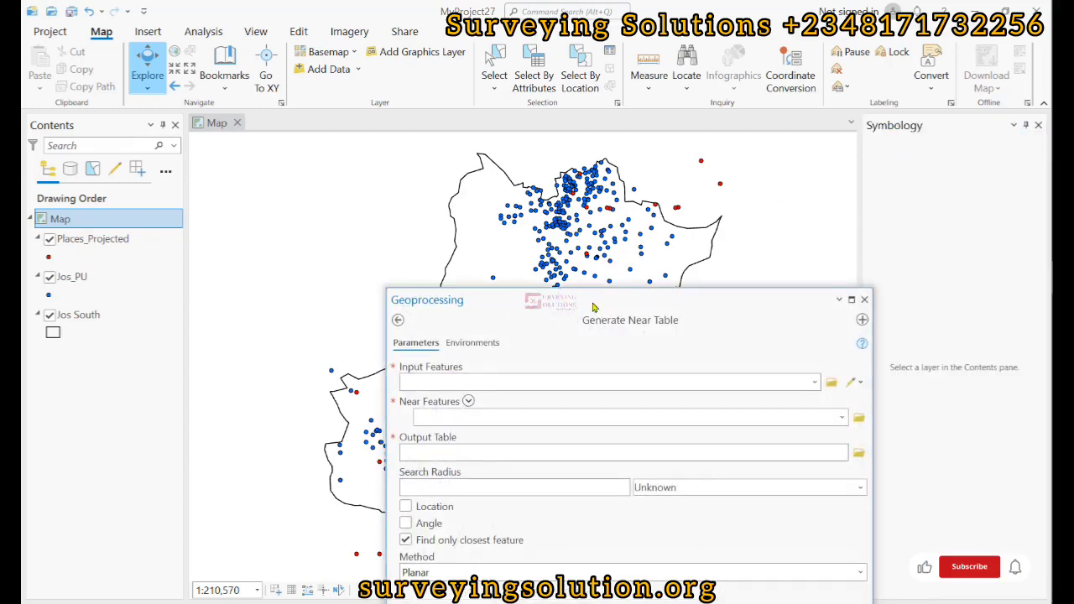
# - Set Generate Near Table's input features to Jos_PU and near features to Places_Projected
pyautogui.moveTo(593, 307); pyautogui.dragTo(435, 195)
pyautogui.click(313, 267)
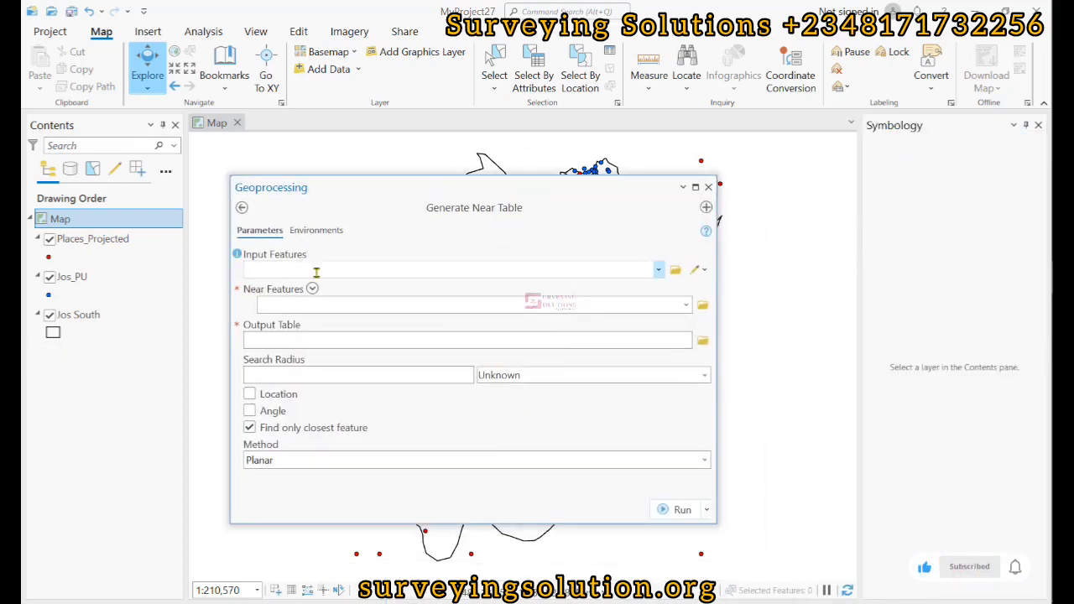
pyautogui.click(658, 270)
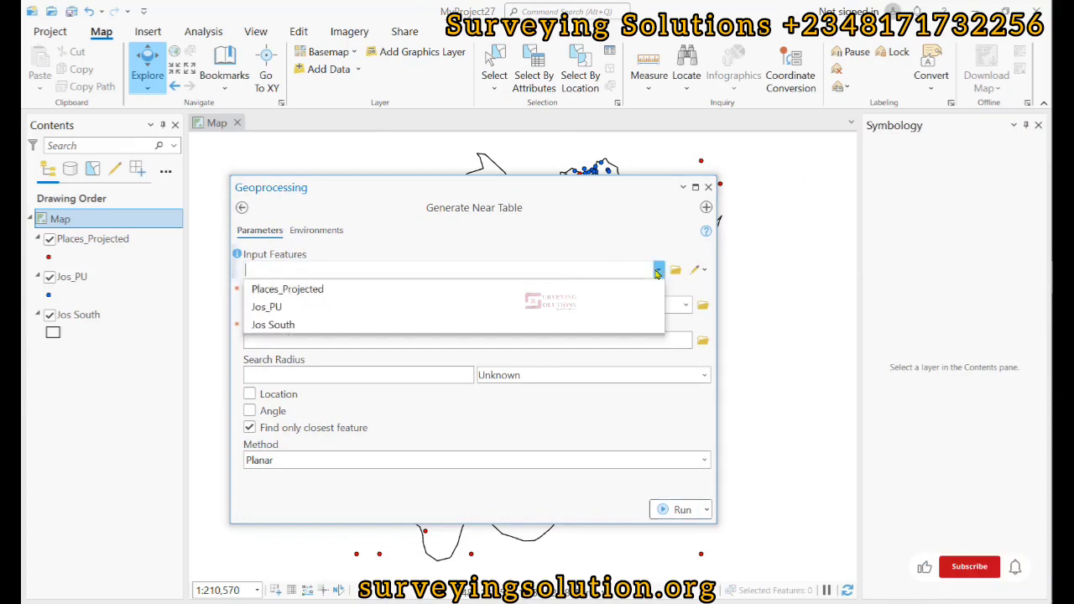
pyautogui.click(277, 316)
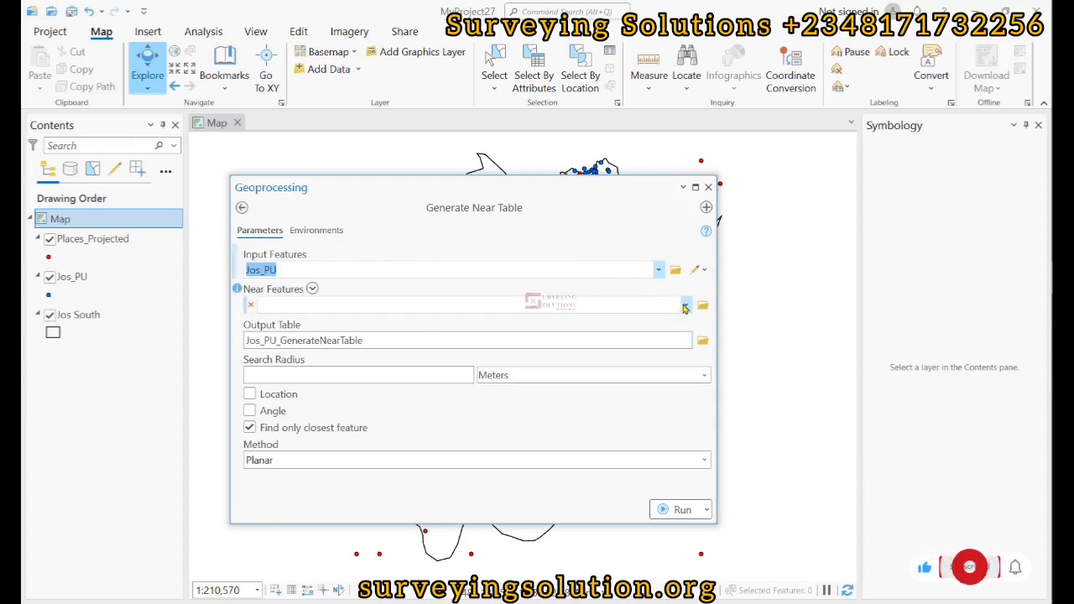
pyautogui.click(686, 306)
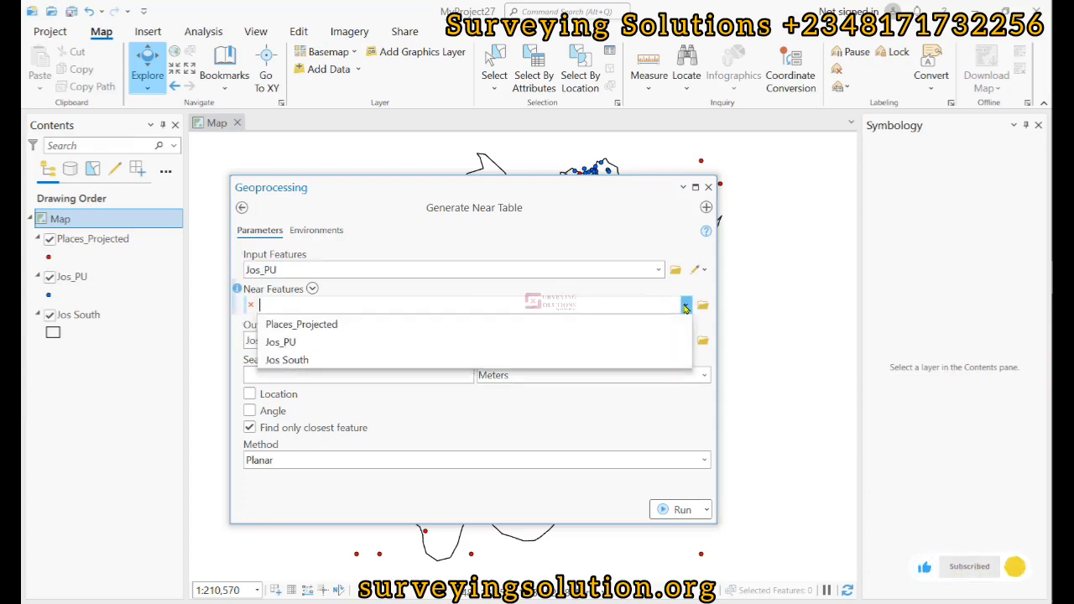
pyautogui.click(292, 327)
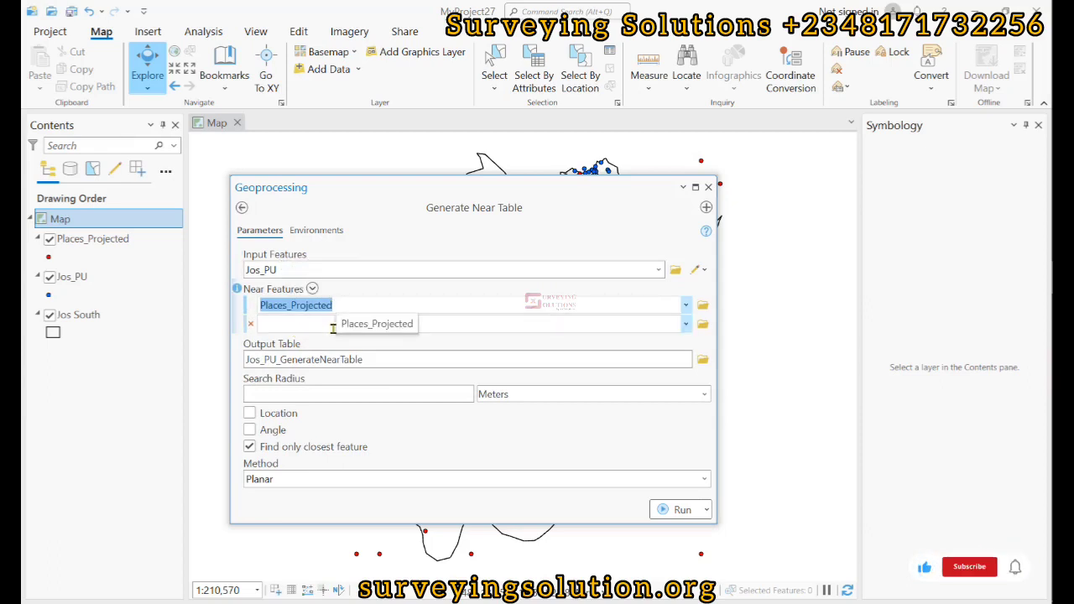
pyautogui.click(259, 305)
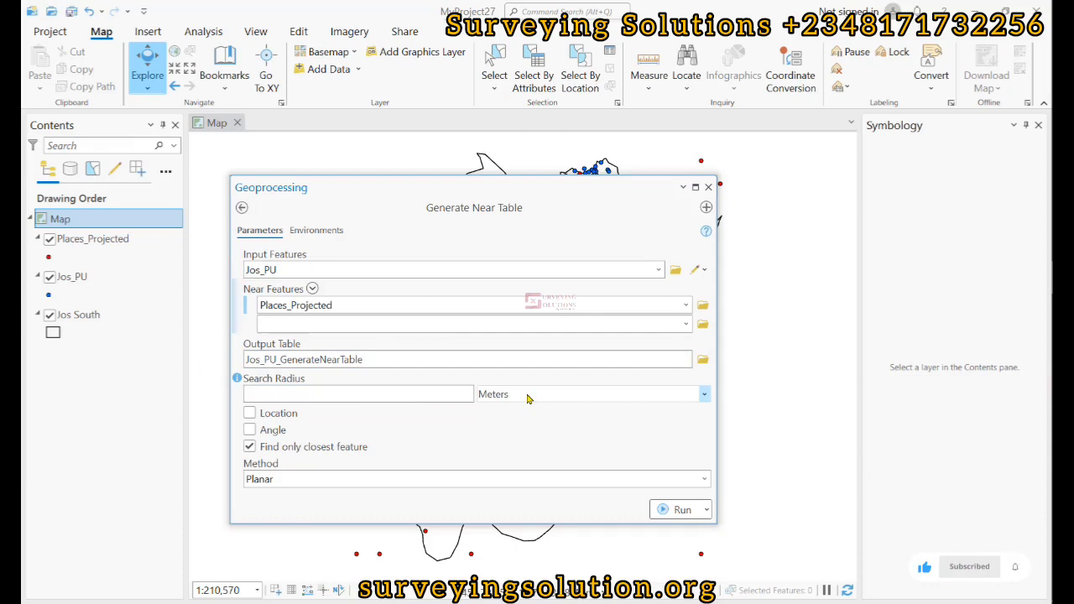
# - Keep Meters as the search radius unit and enable Location to record nearest-place coordinates
pyautogui.click(427, 395)
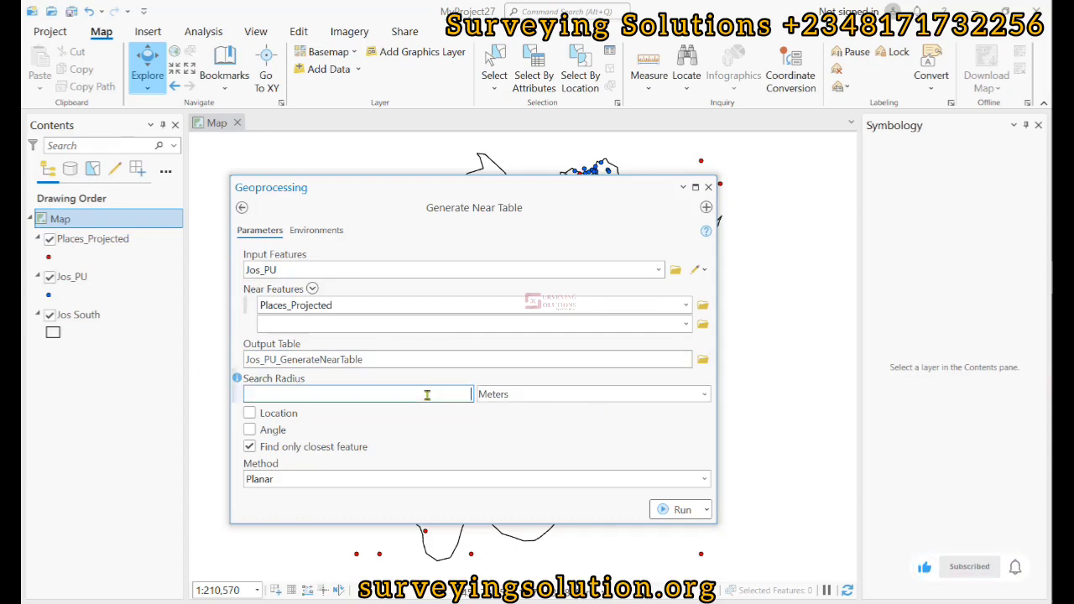
pyautogui.click(704, 393)
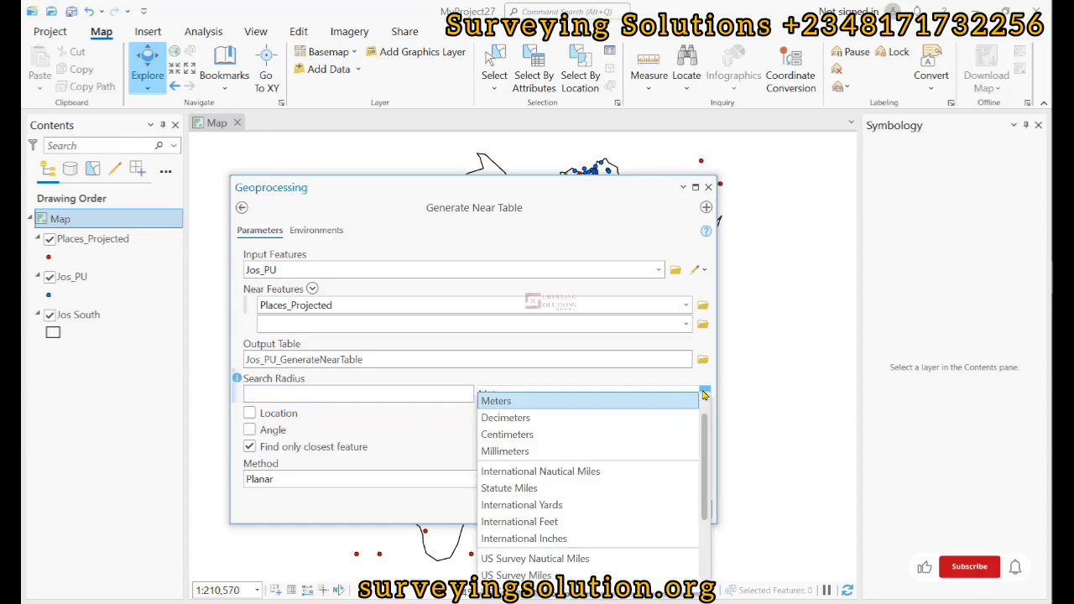
pyautogui.click(639, 401)
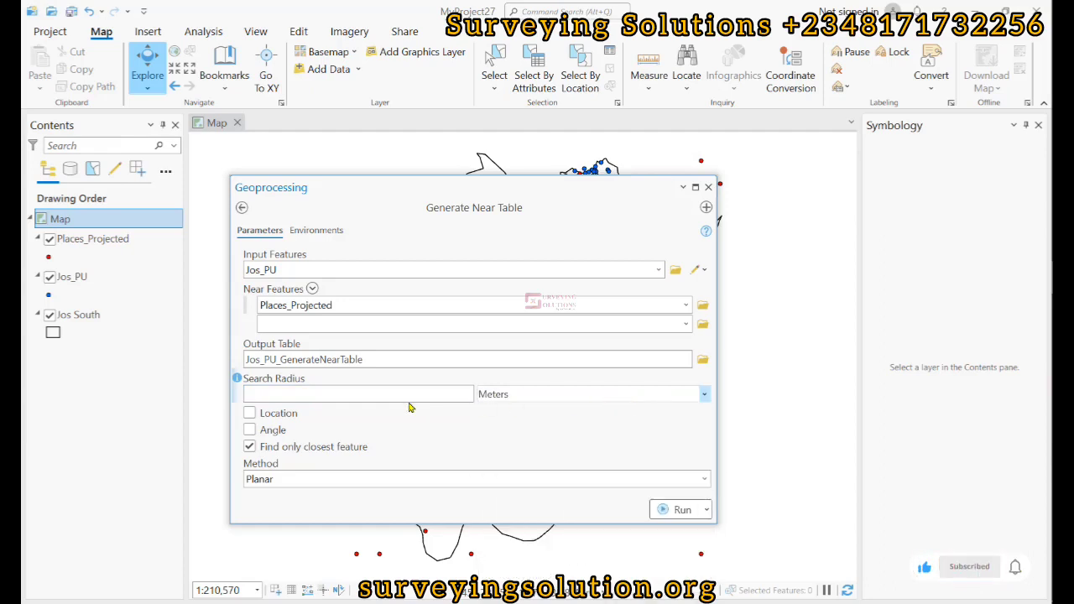
pyautogui.click(250, 413)
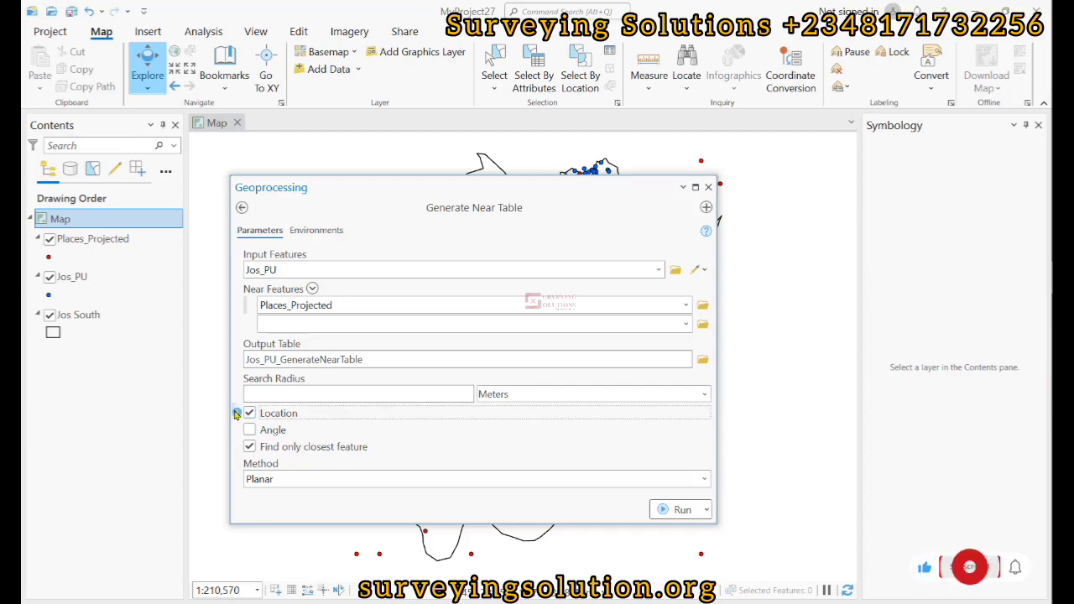
pyautogui.moveTo(236, 412)
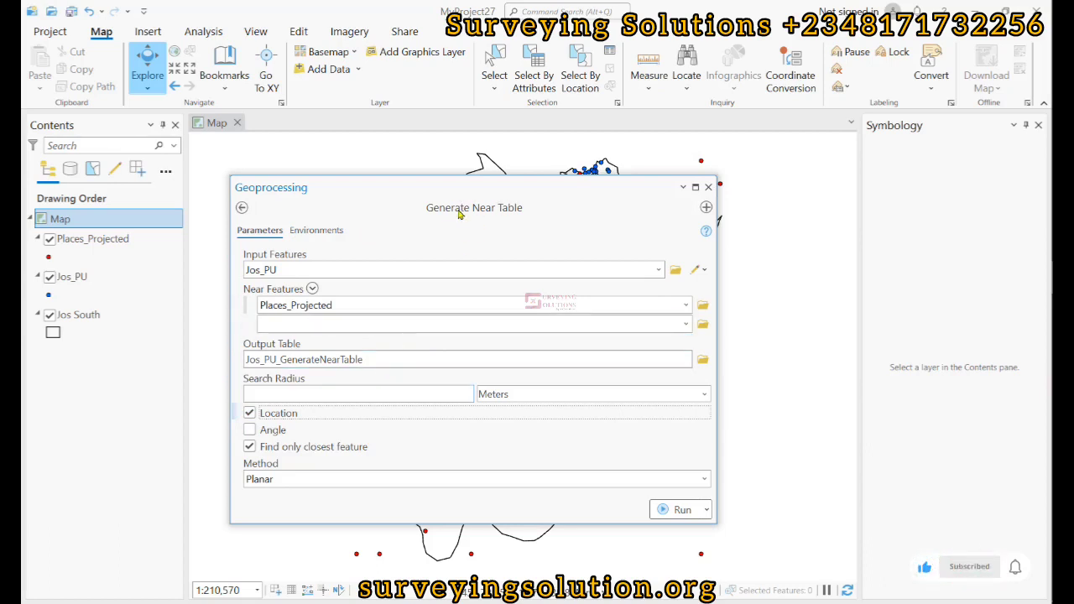
# - Run Generate Near Table to create Jos_PU_GenerateNearTable, then dock the tool pane
pyautogui.click(680, 509)
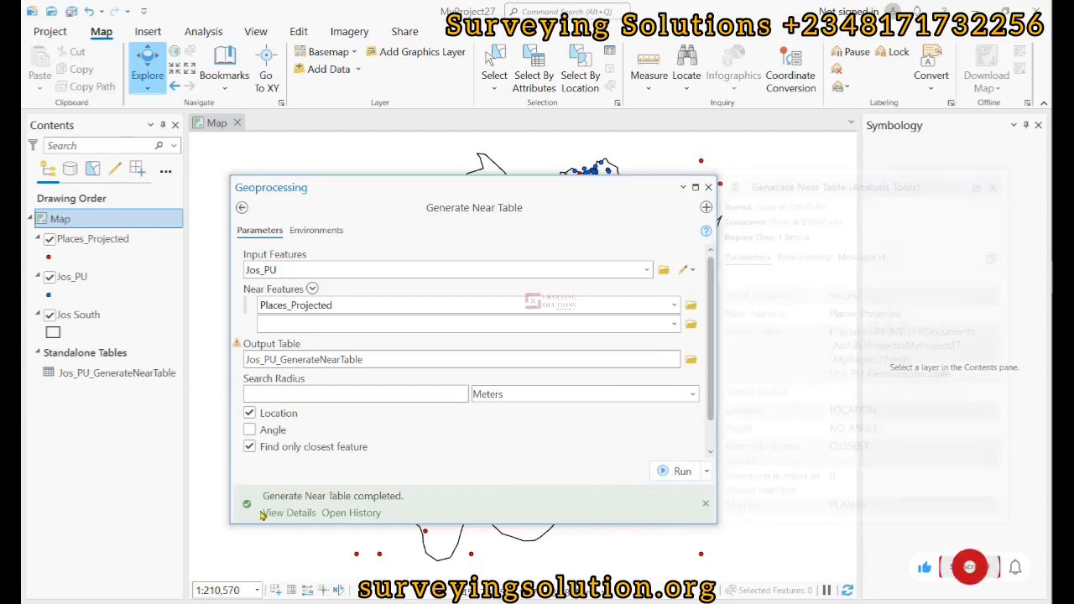
pyautogui.moveTo(302, 502)
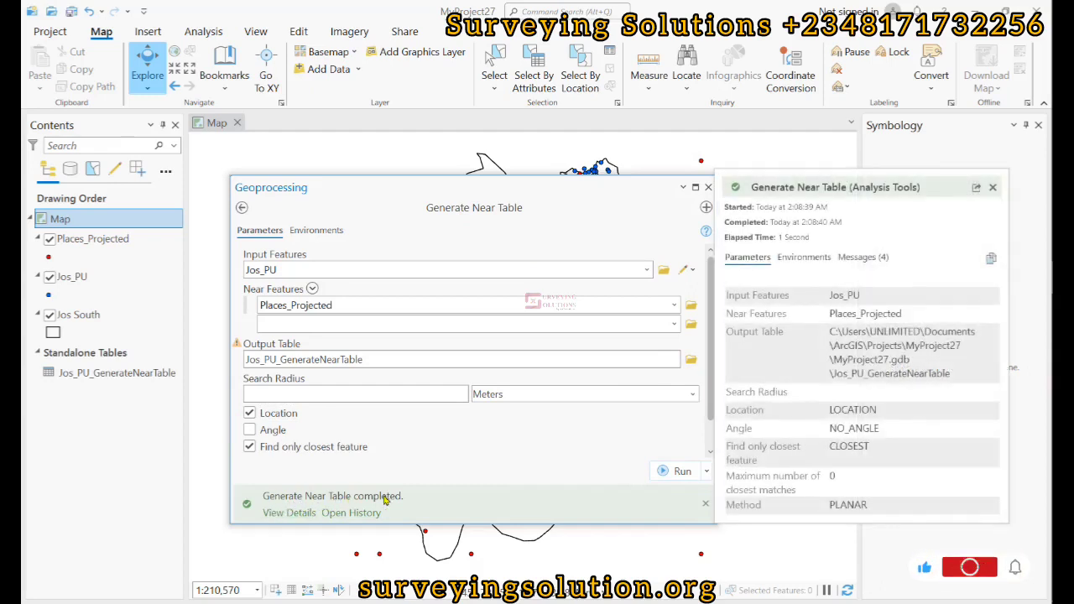
pyautogui.click(683, 186)
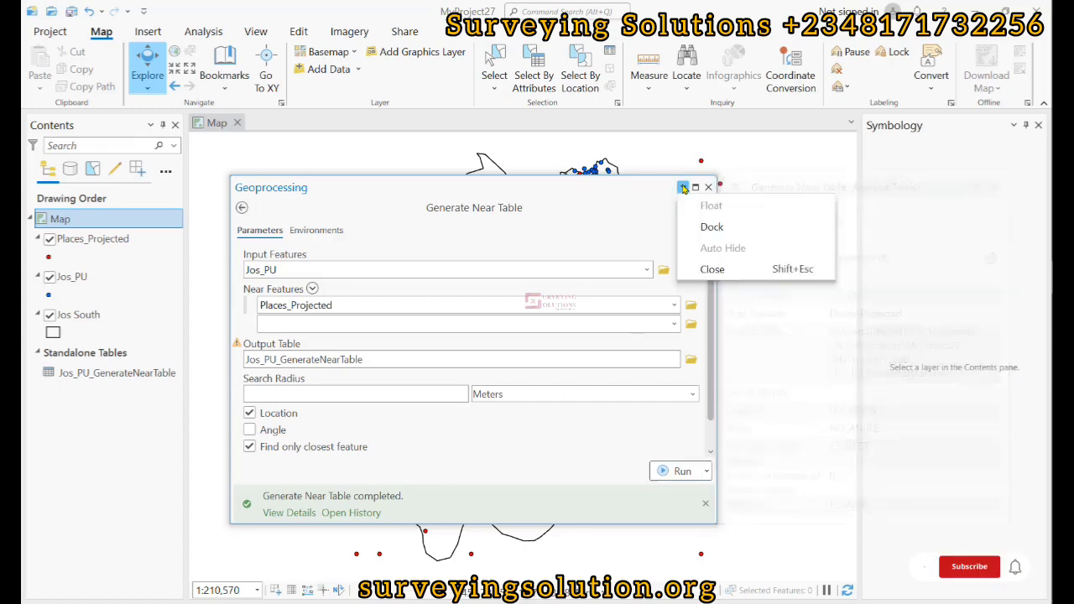
pyautogui.click(710, 228)
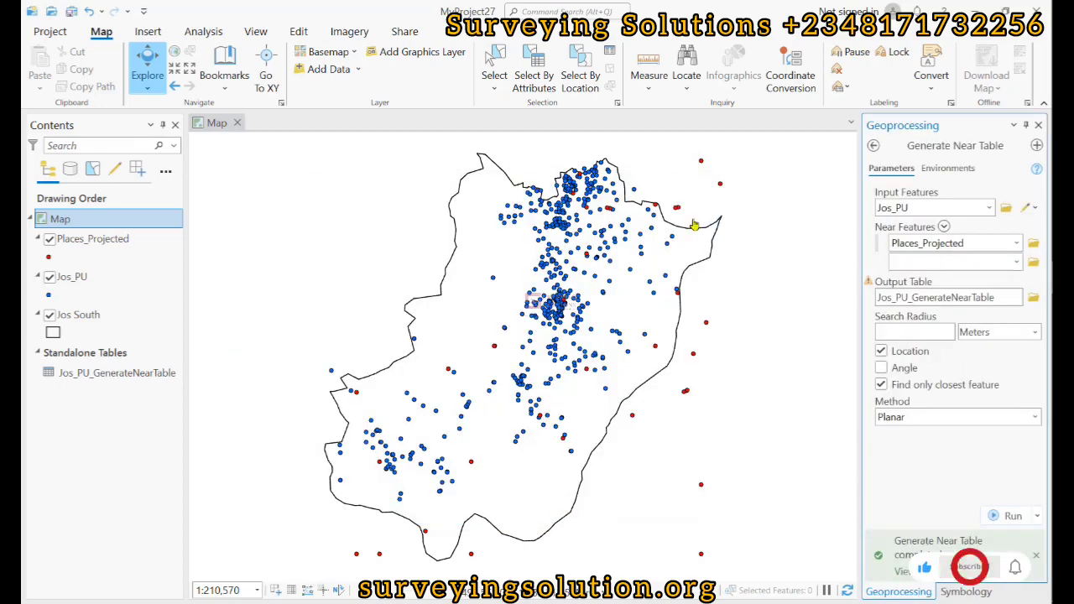
# - Open Jos_PU_GenerateNearTable, review its 557 distance and coordinate records, and close it
pyautogui.click(85, 374)
pyautogui.rightClick(85, 373)
pyautogui.click(126, 76)
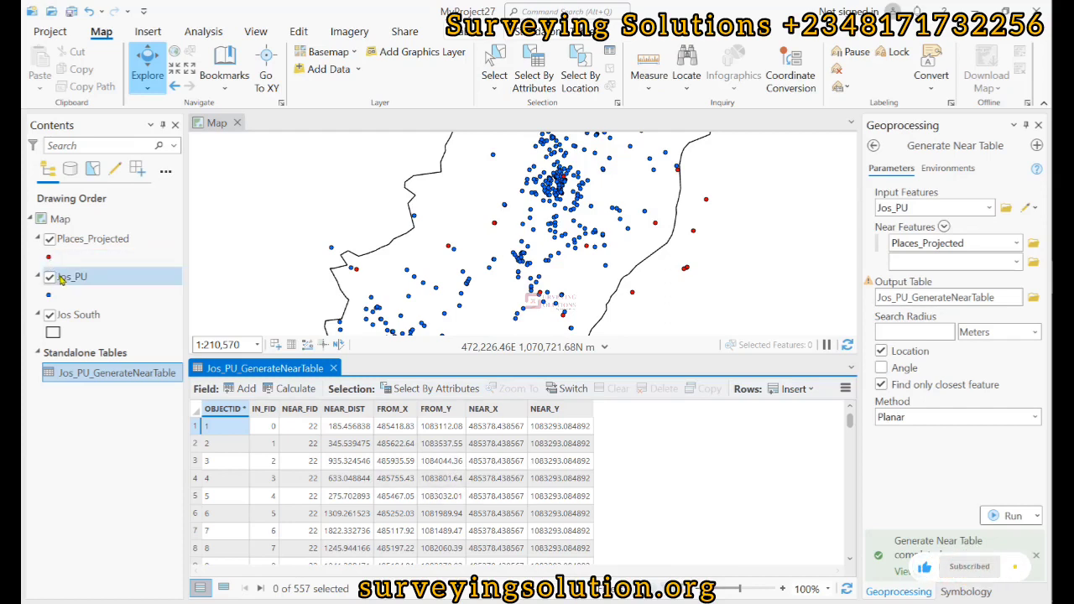
pyautogui.click(333, 367)
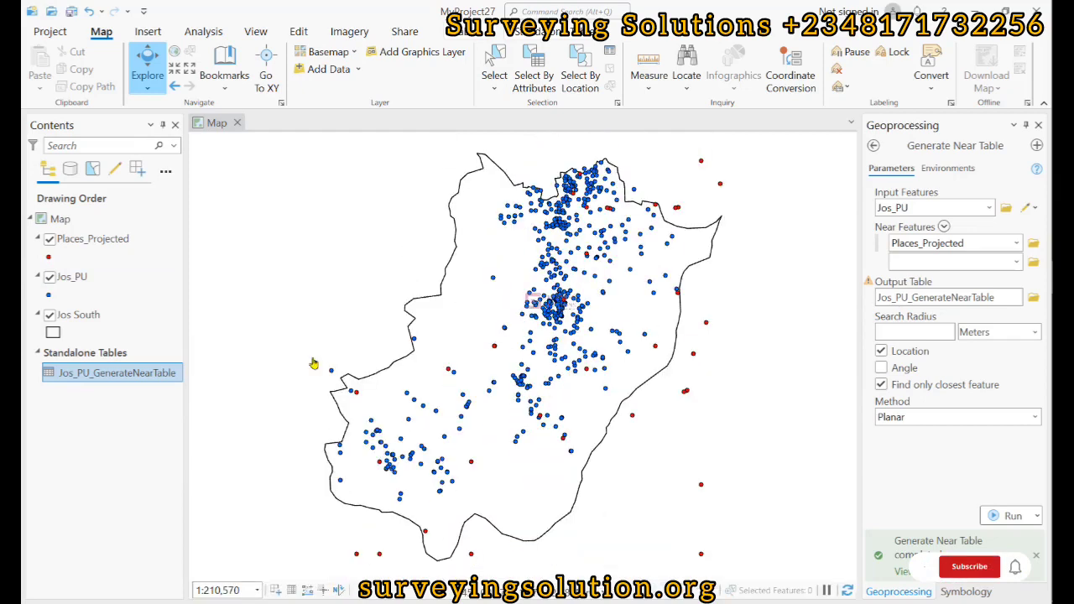
pyautogui.click(81, 278)
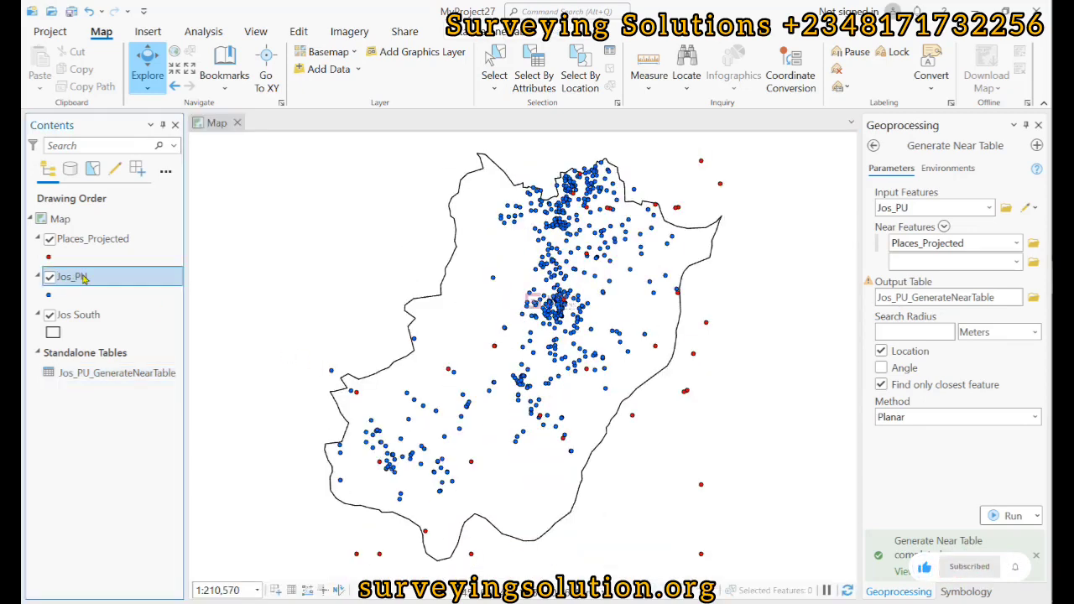
pyautogui.rightClick(84, 280)
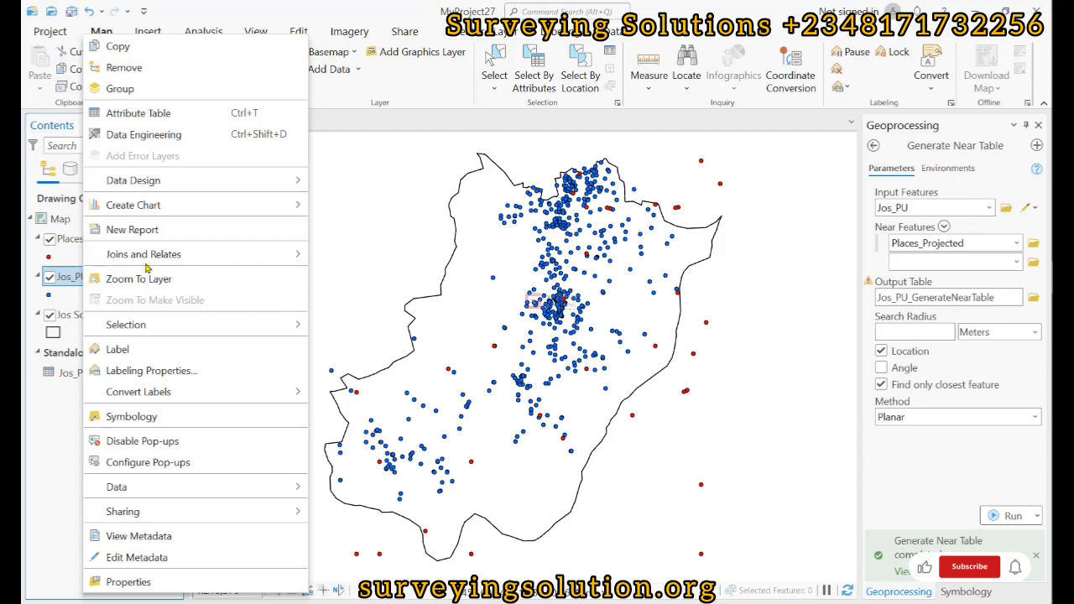
# - In Add Join, link Jos_PU's FID to OBJECTID of Jos_PU_GenerateNearTable, with Index Joined Fields ticked
pyautogui.moveTo(172, 256)
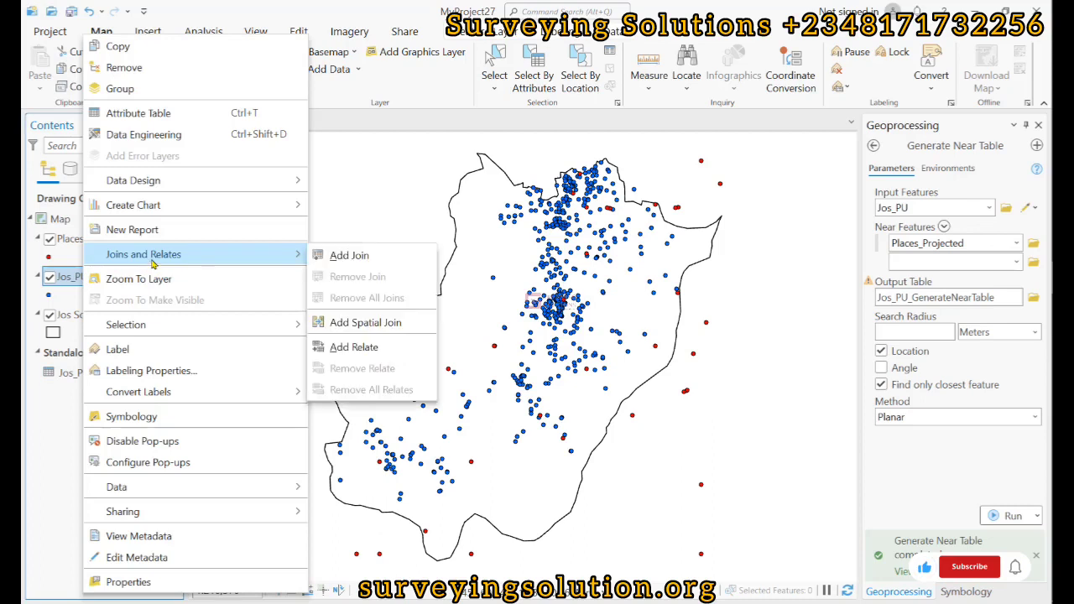
pyautogui.click(349, 256)
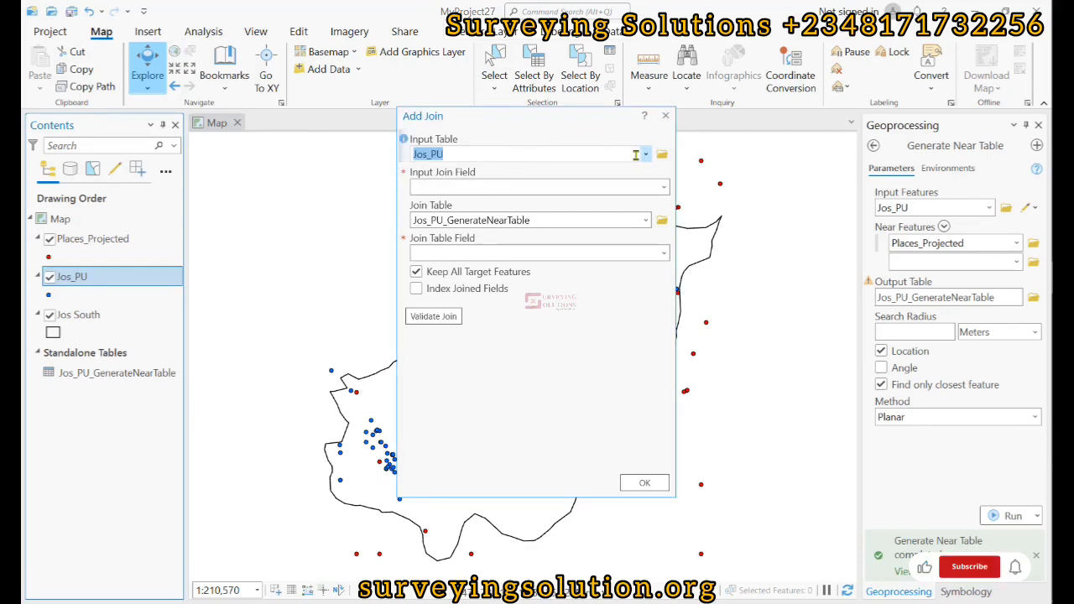
pyautogui.click(645, 156)
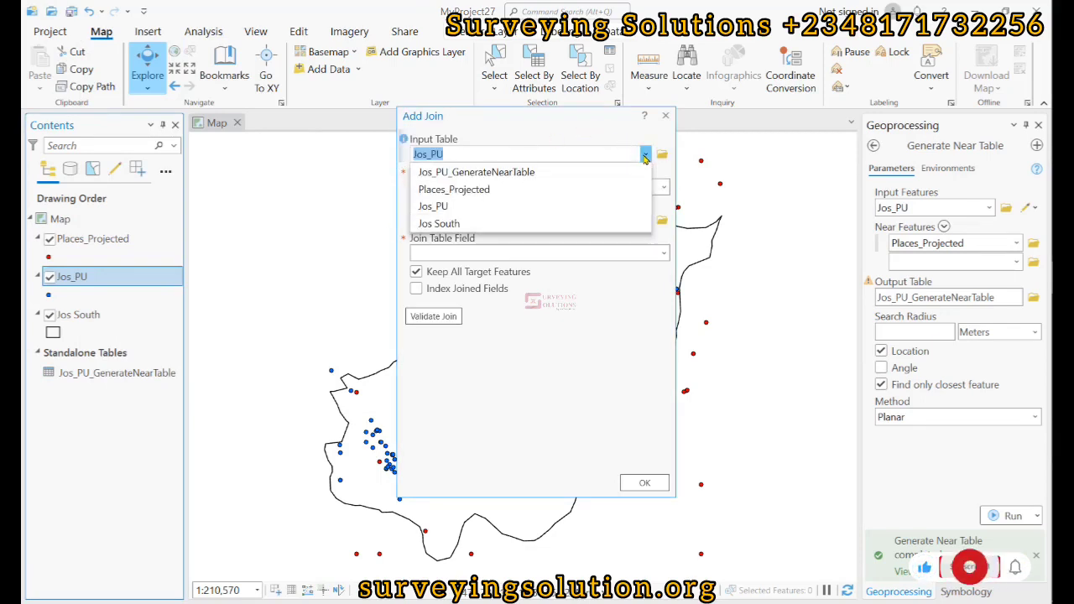
pyautogui.click(439, 206)
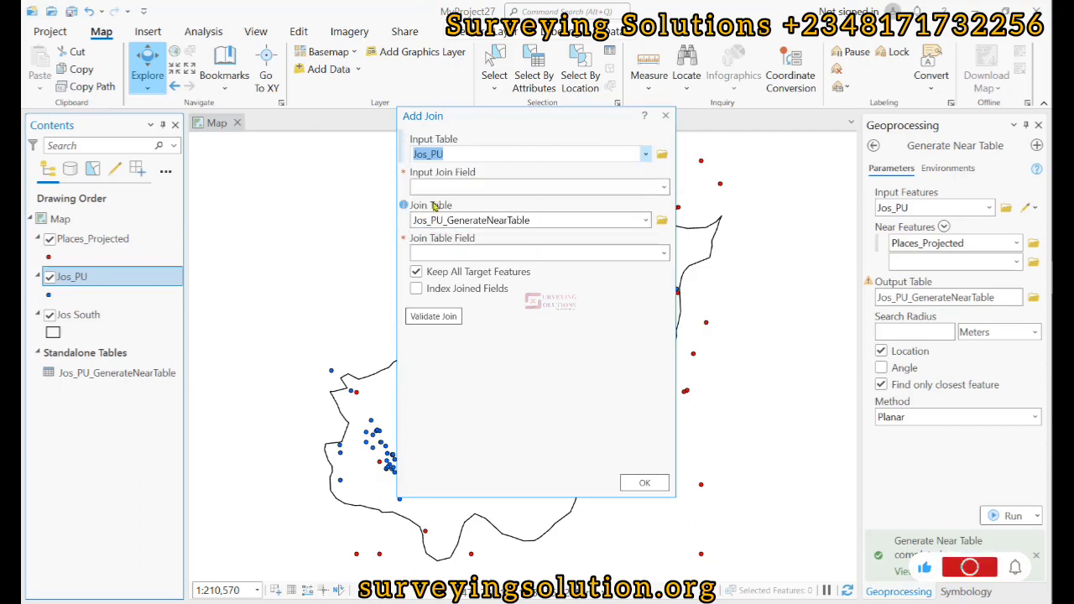
pyautogui.click(661, 185)
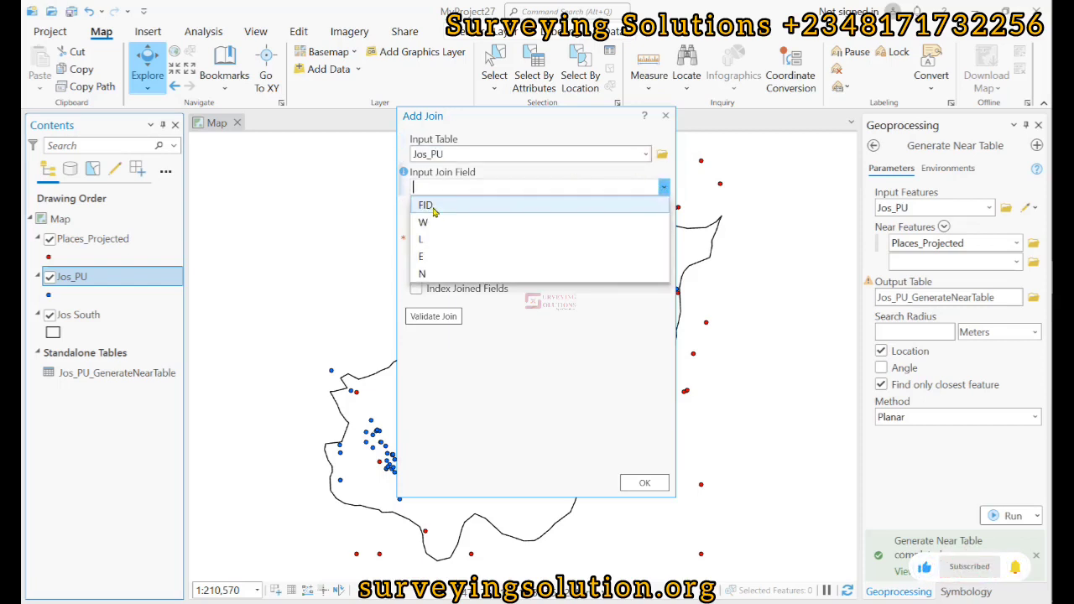
pyautogui.click(434, 212)
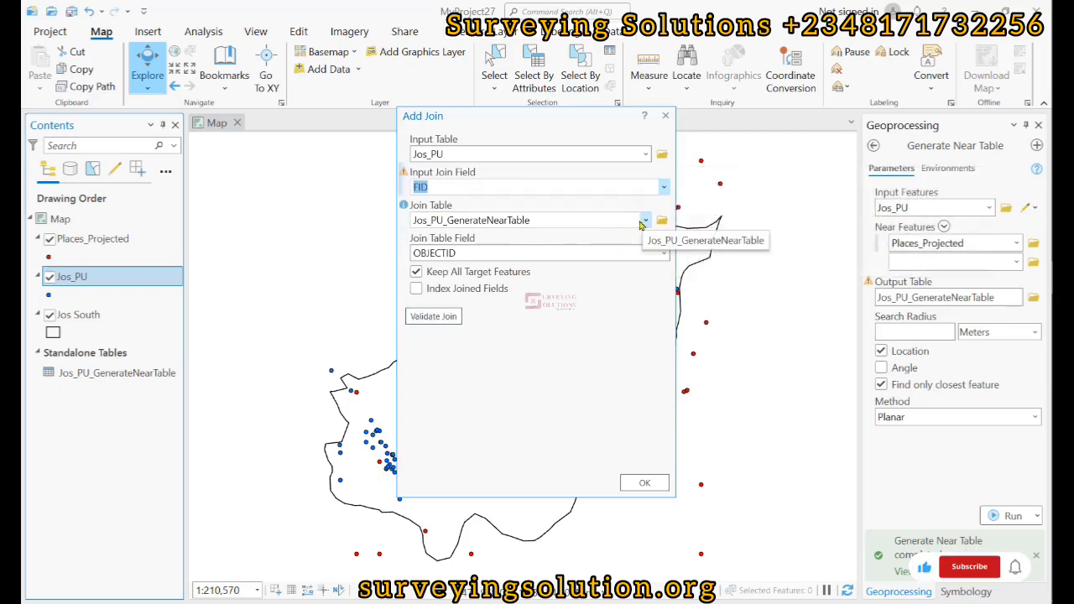
pyautogui.click(644, 220)
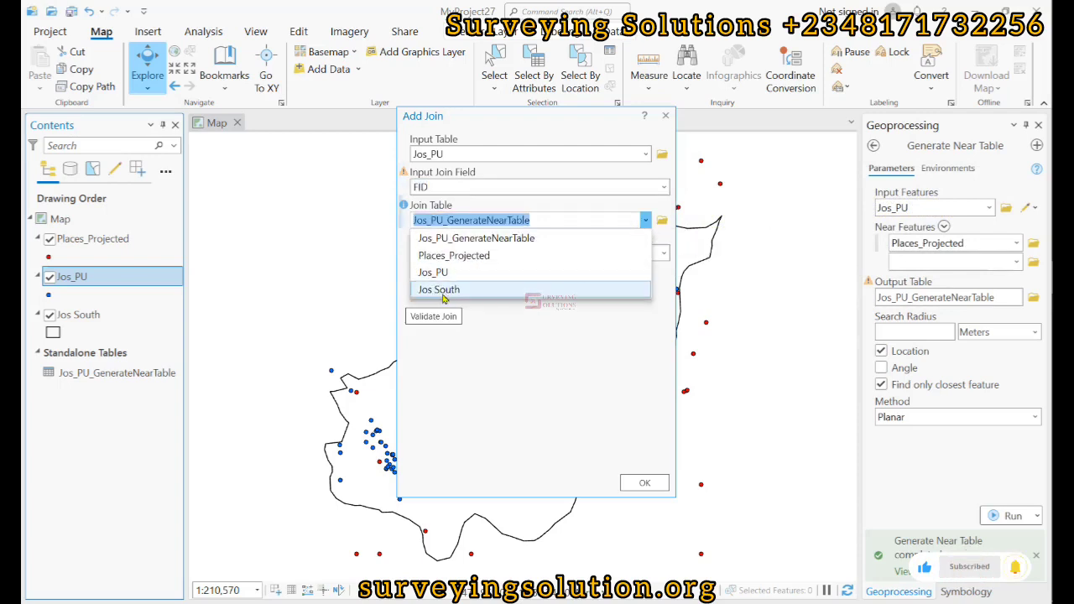
pyautogui.click(470, 240)
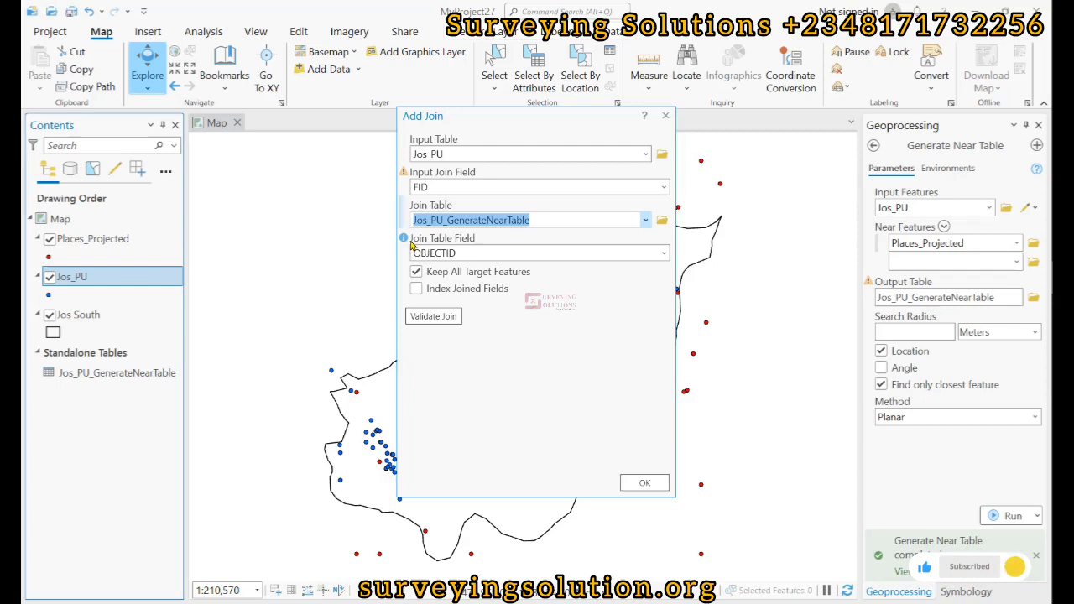
pyautogui.click(664, 252)
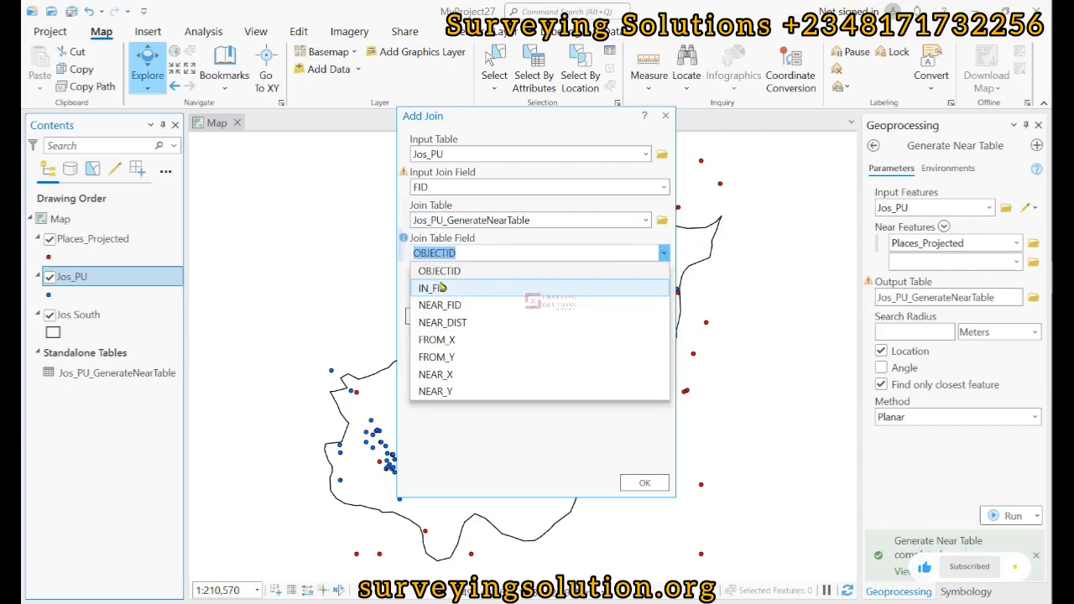
pyautogui.click(437, 271)
pyautogui.click(416, 289)
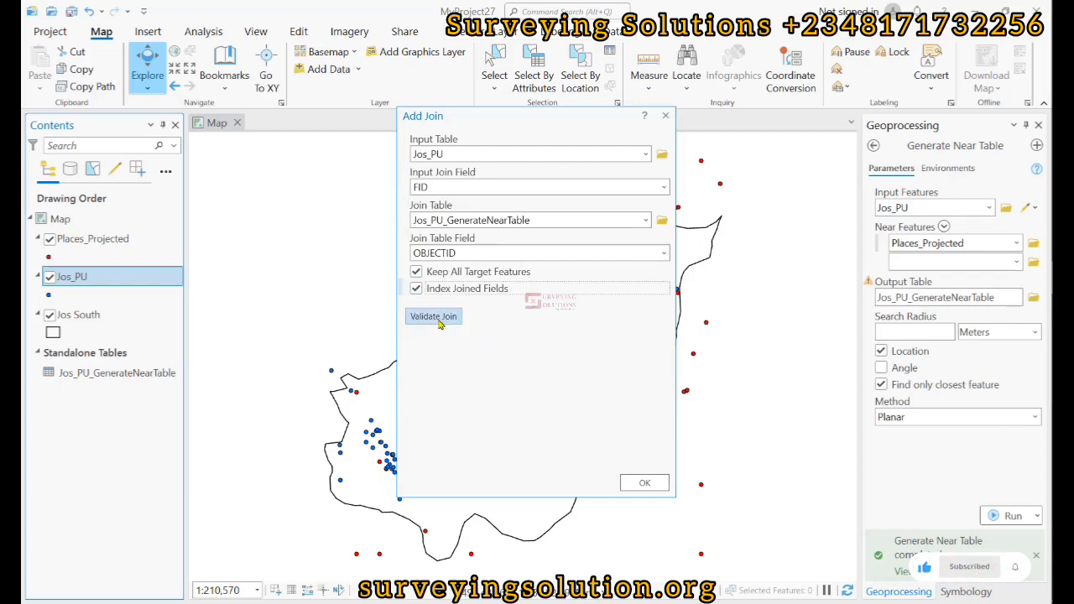
# - Validate the join (one-to-one, 556 matching records) and apply it to Jos_PU
pyautogui.click(433, 317)
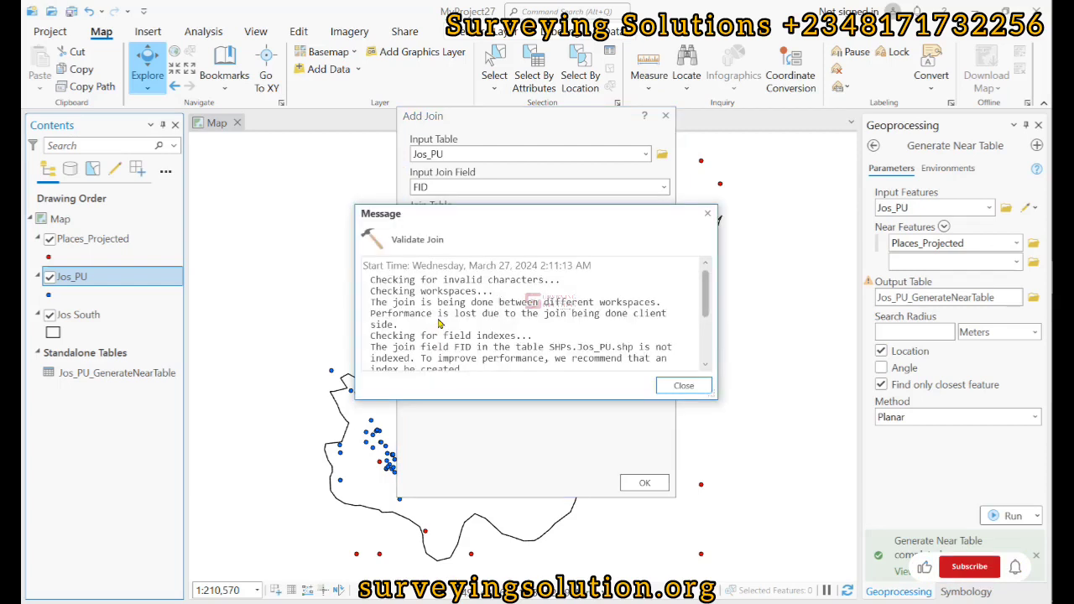
pyautogui.scroll(-5, 438, 321)
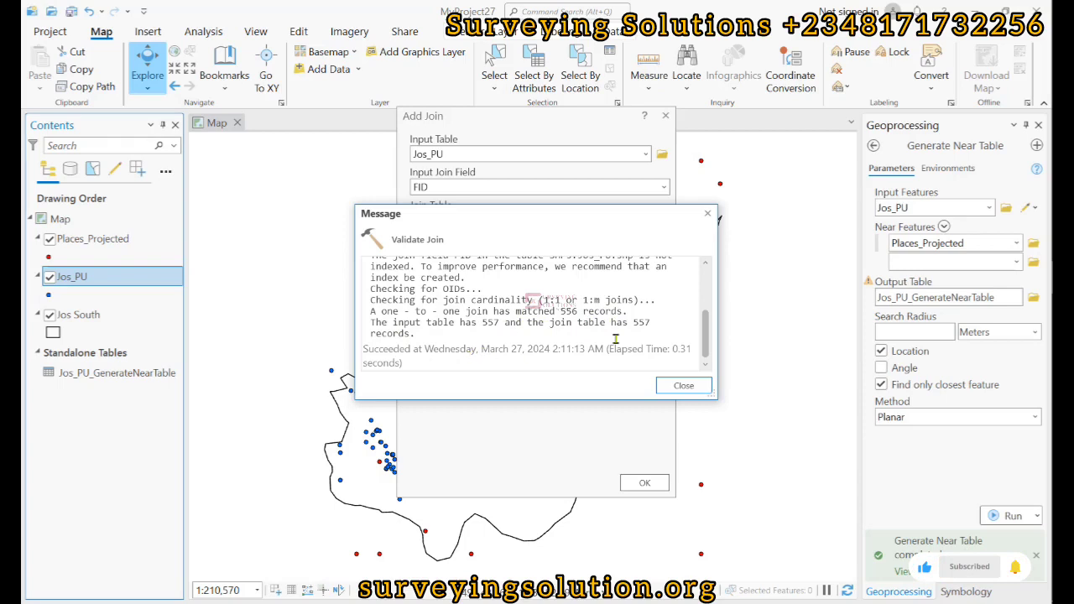
pyautogui.click(684, 385)
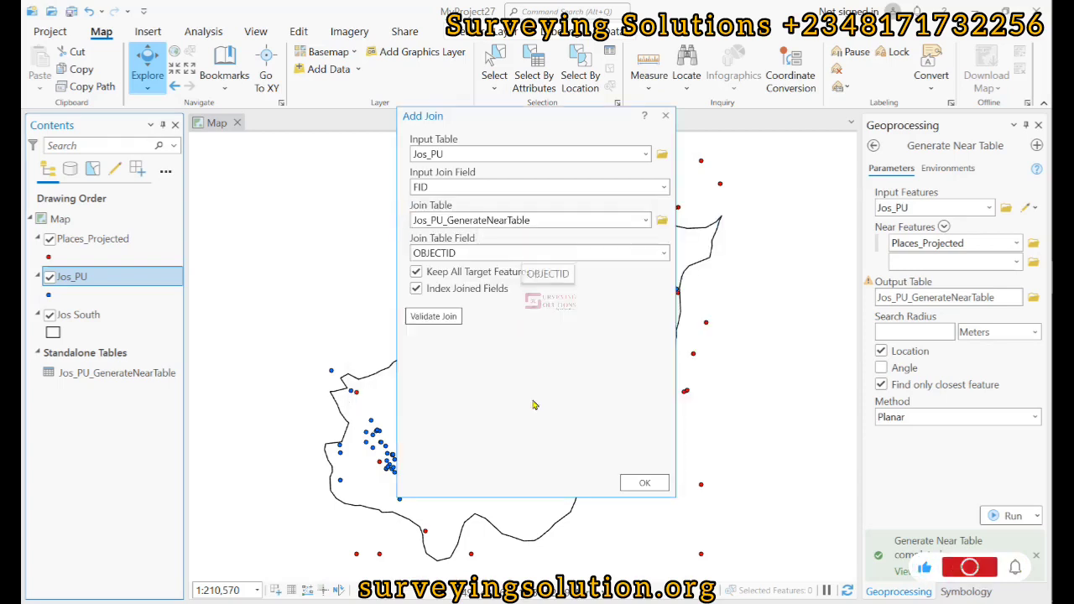
pyautogui.click(645, 482)
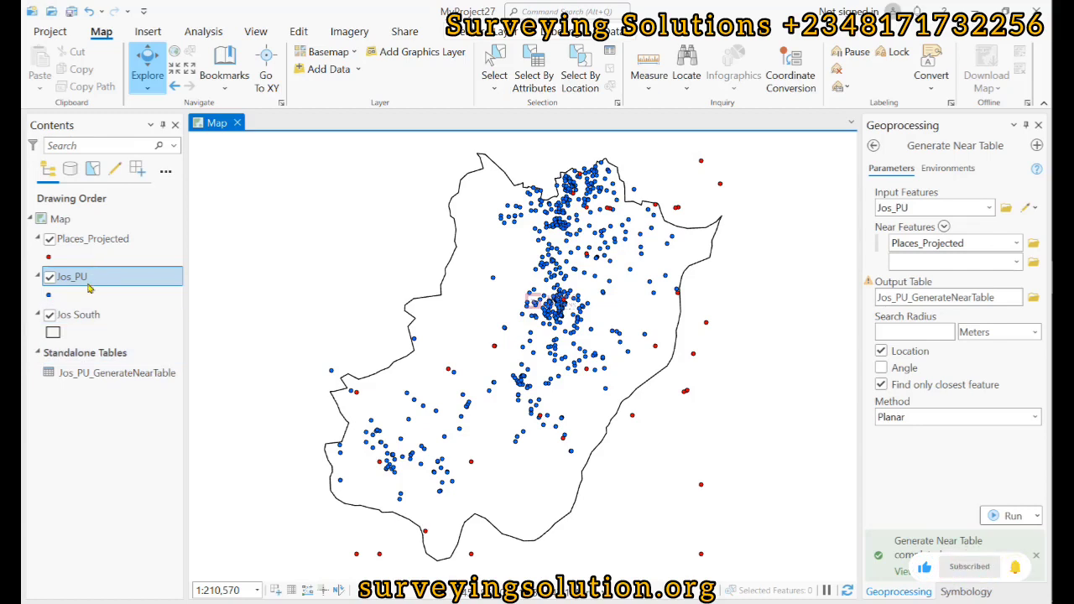
# - Open Jos_PU's attribute table, review the joined NEAR_DIST and FROM/NEAR coordinate fields, then close it
pyautogui.rightClick(95, 281)
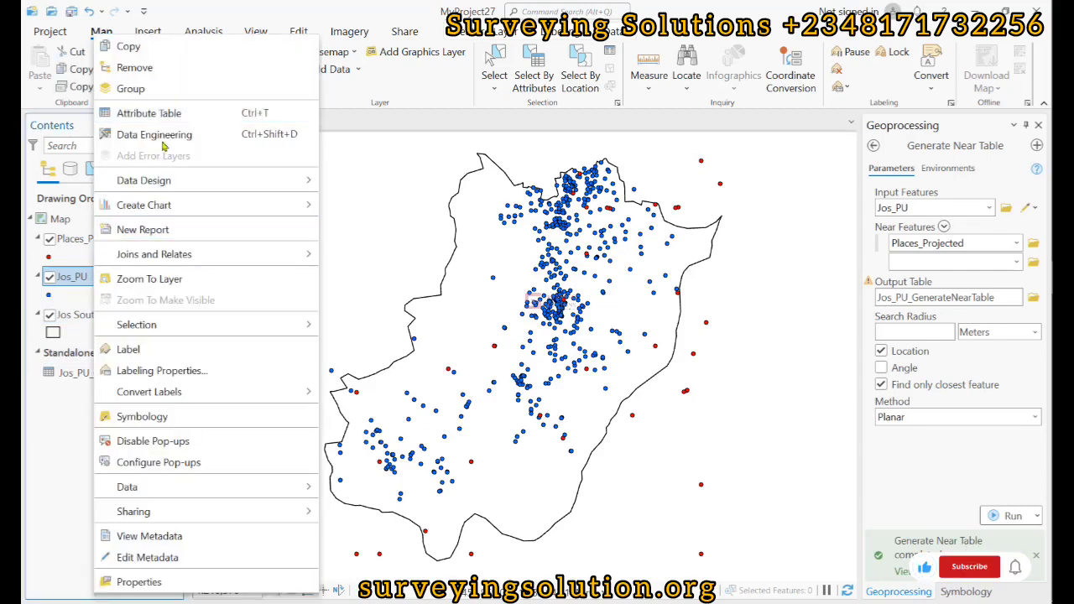
pyautogui.click(149, 113)
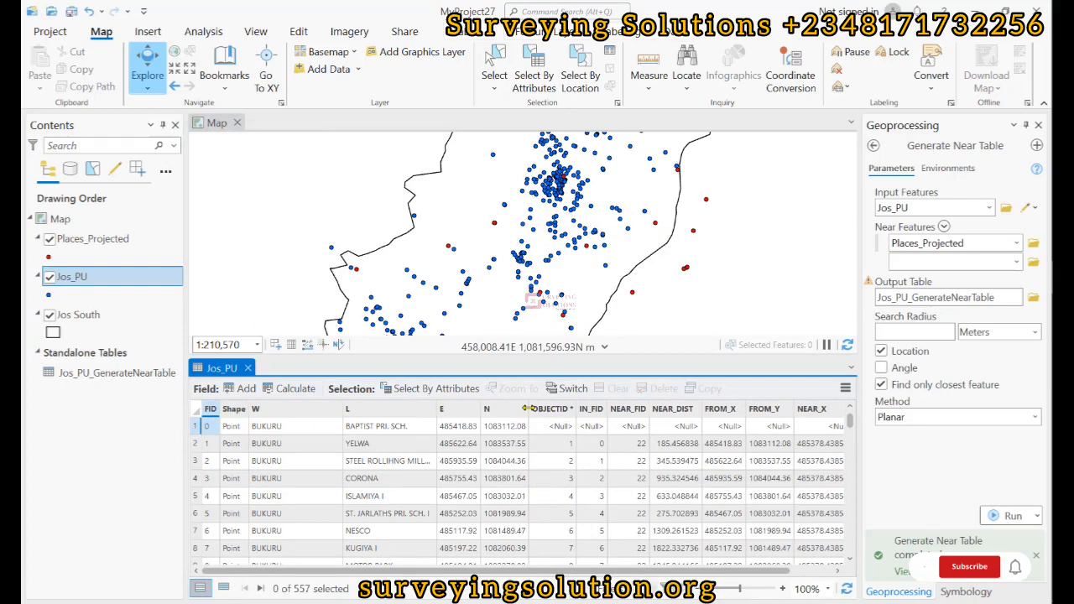
pyautogui.moveTo(548, 571); pyautogui.dragTo(587, 572)
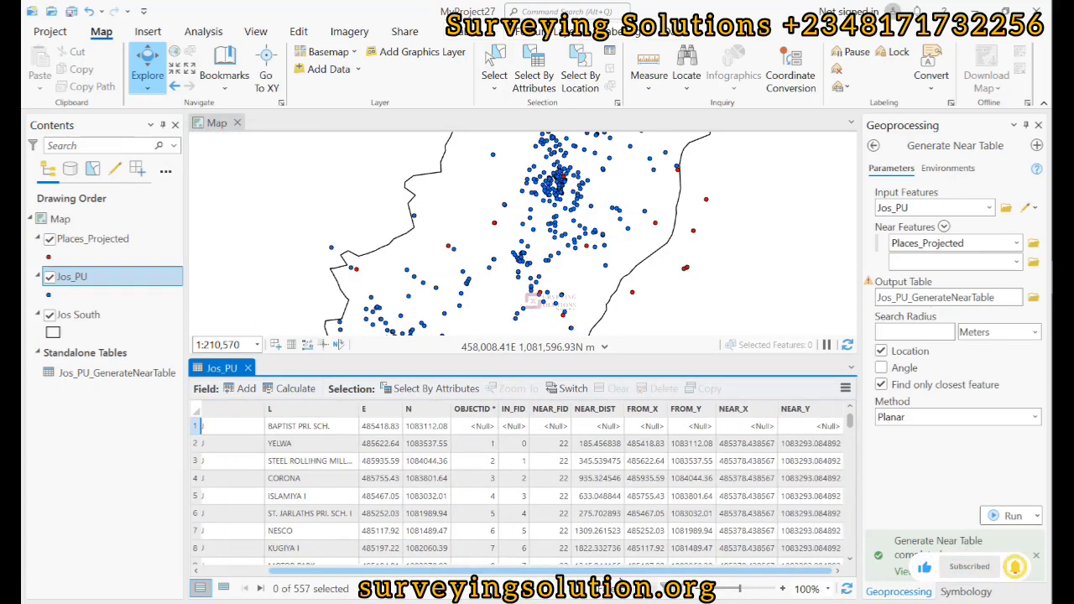
pyautogui.click(249, 369)
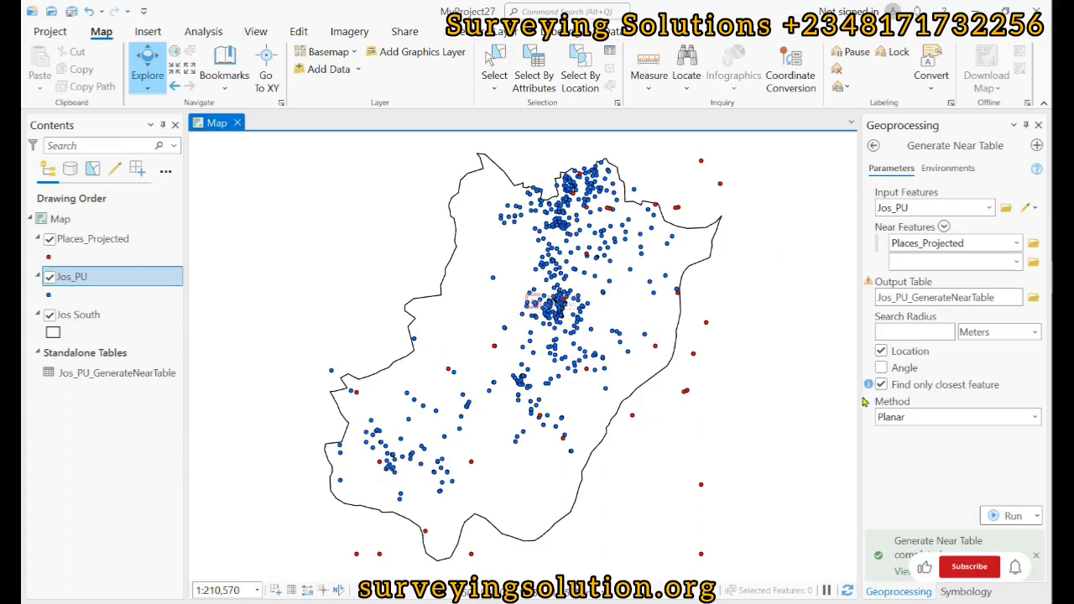
# - Search Geoprocessing for 'xy', open XY To Line, and float it over the map
pyautogui.click(874, 146)
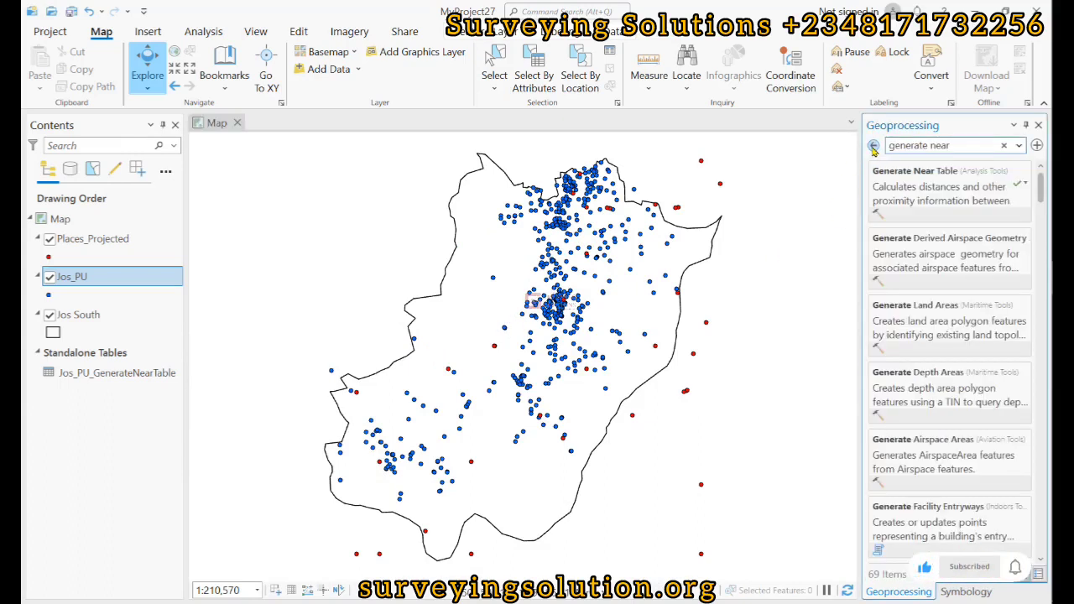
pyautogui.click(1004, 146)
pyautogui.write('xy')
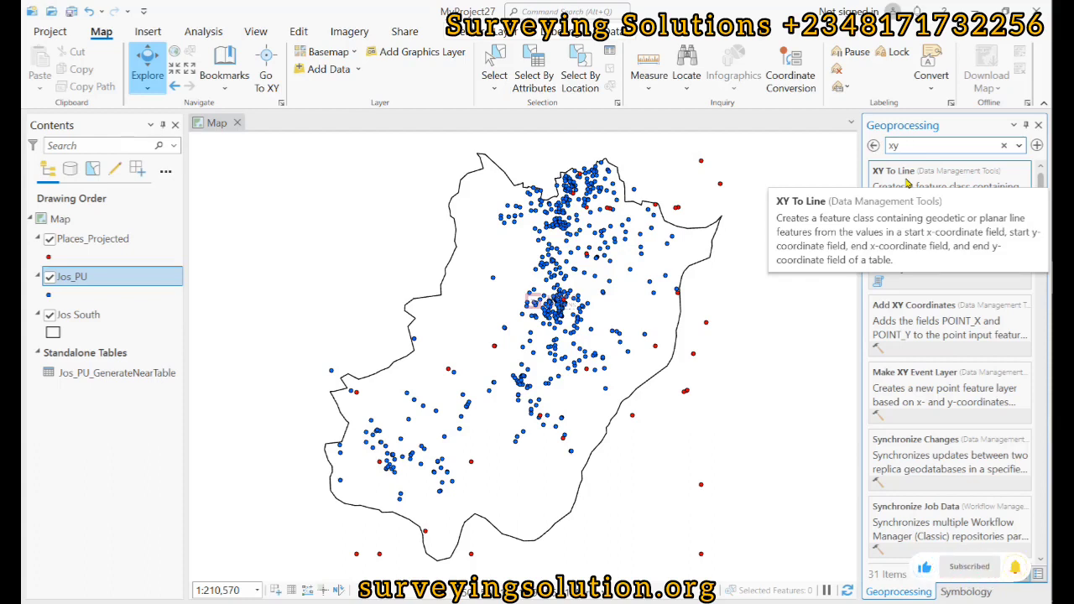
pyautogui.click(907, 183)
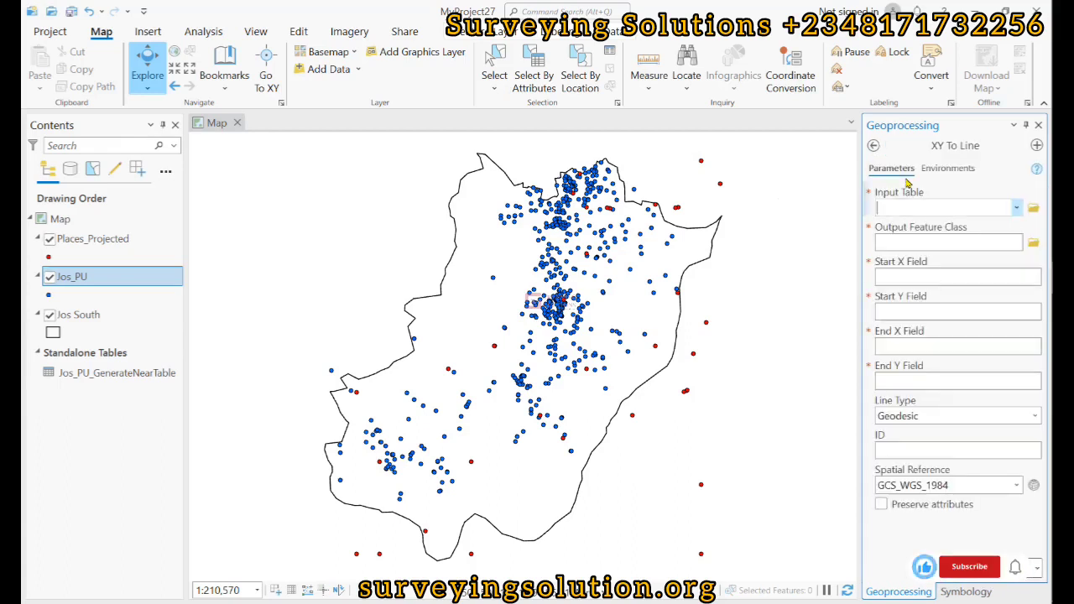
pyautogui.click(1014, 124)
pyautogui.click(926, 145)
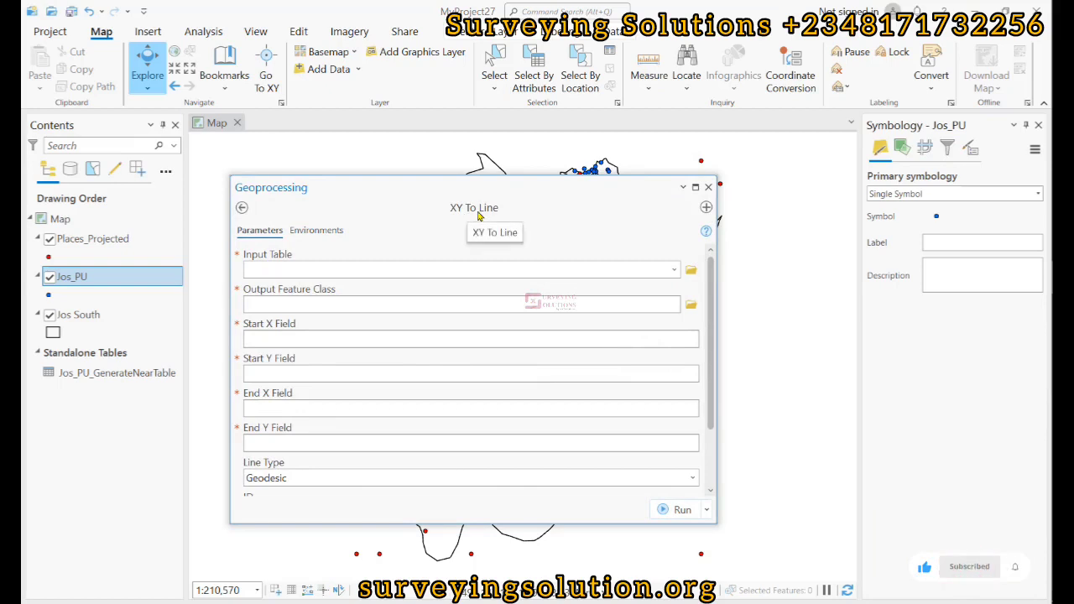
# - Set the XY To Line input table to Jos_PU with FROM_X and FROM_Y as start coordinates
pyautogui.click(571, 270)
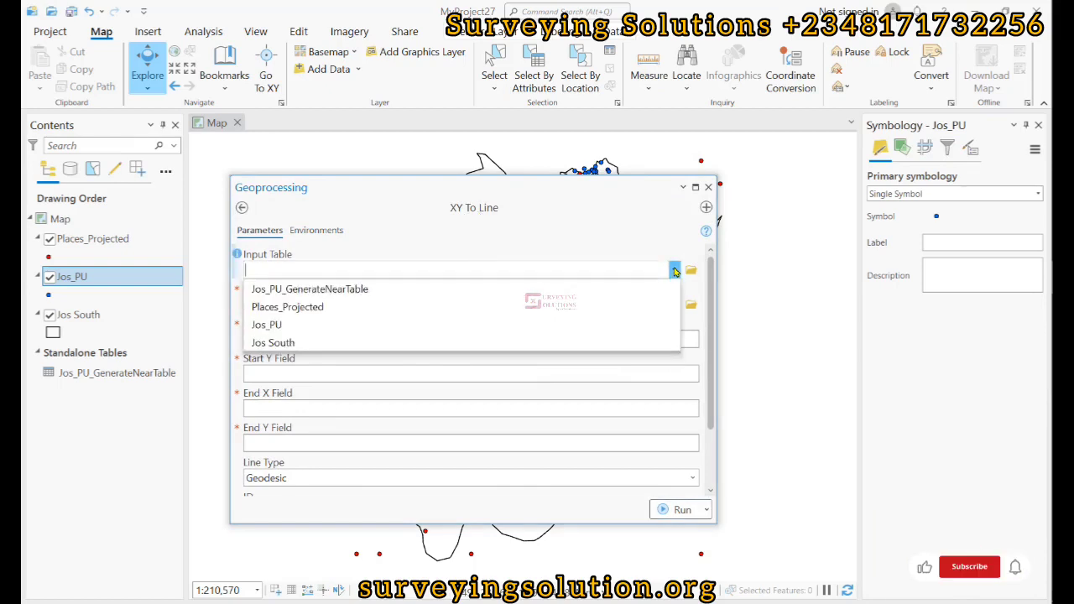
pyautogui.click(321, 330)
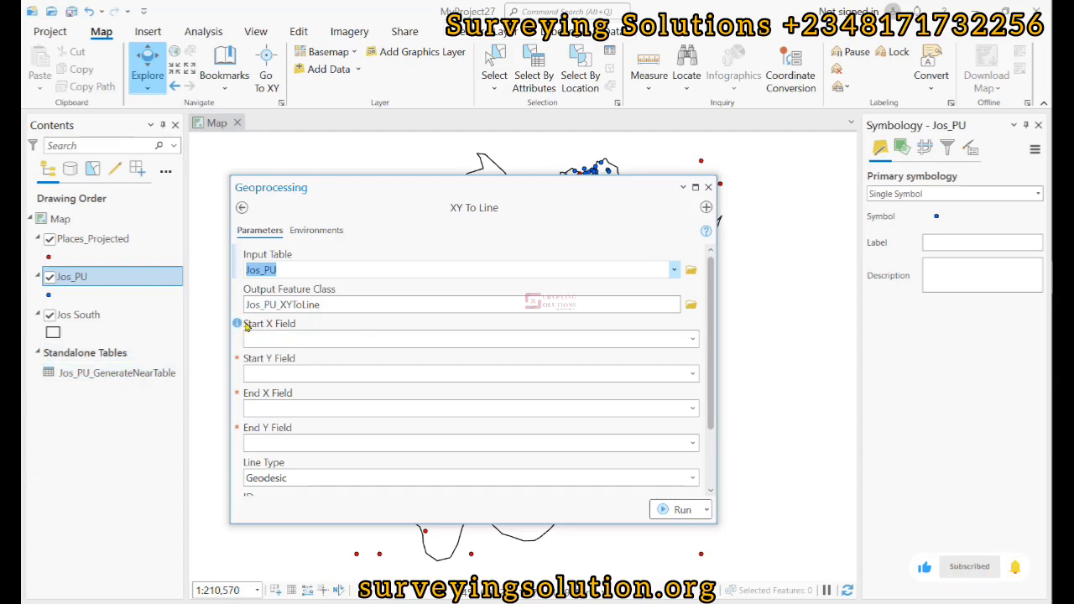
pyautogui.moveTo(239, 330)
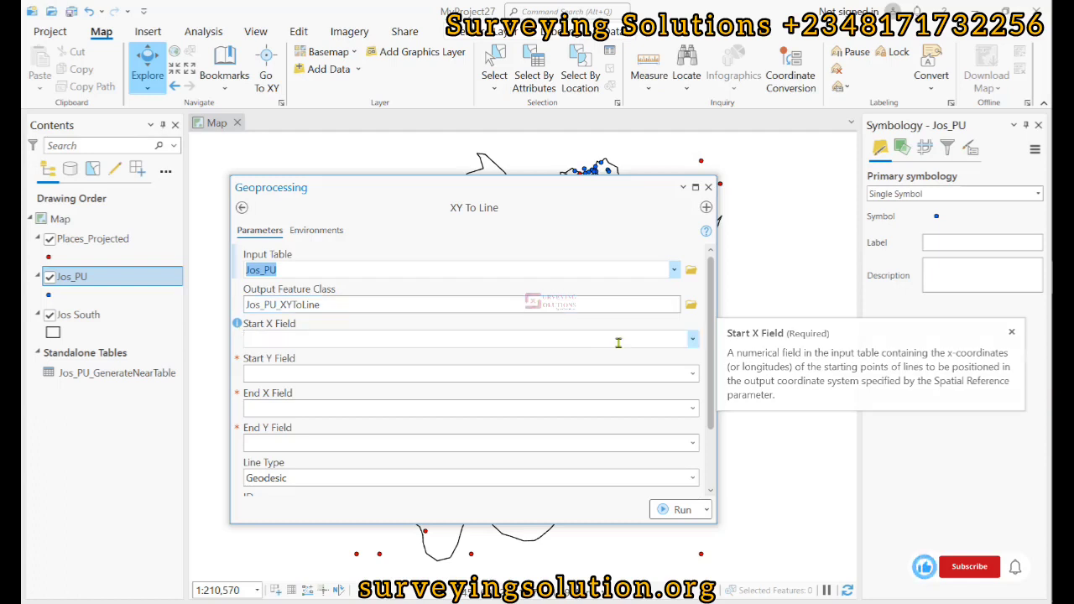
pyautogui.click(693, 339)
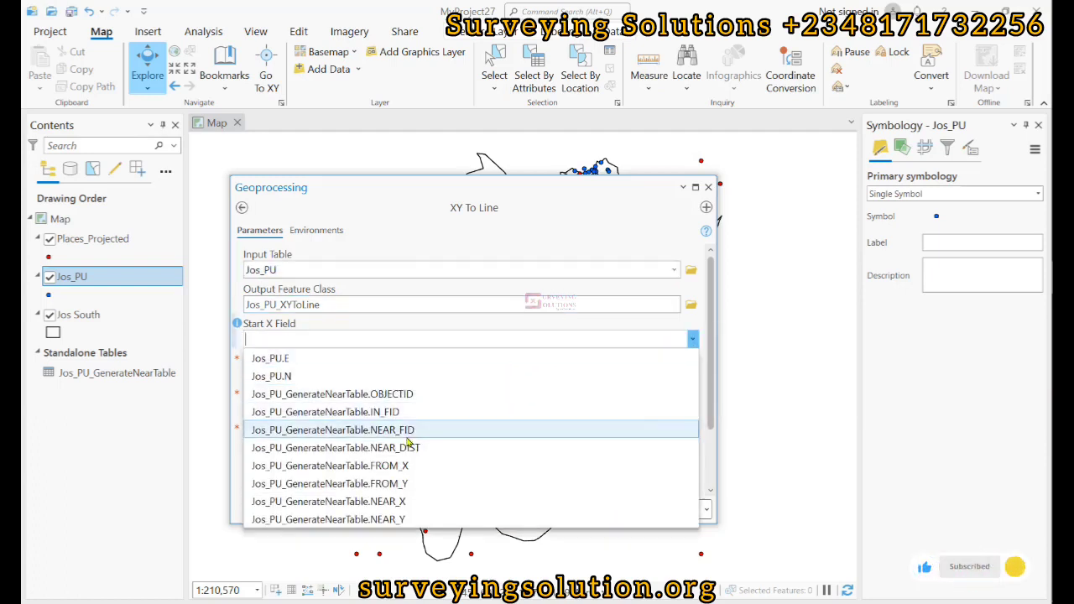
pyautogui.click(365, 466)
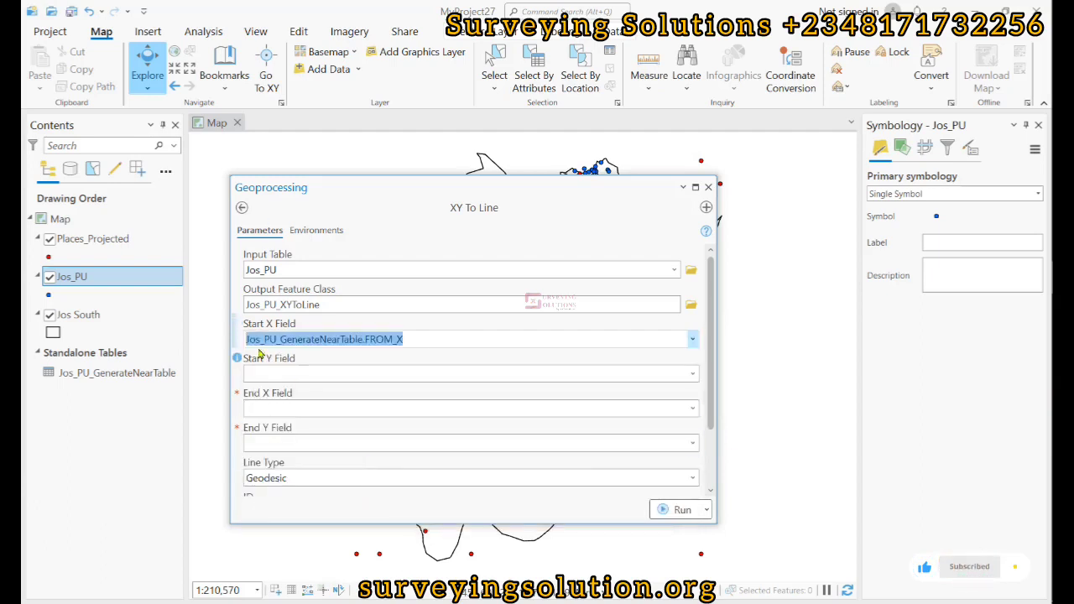
pyautogui.click(693, 374)
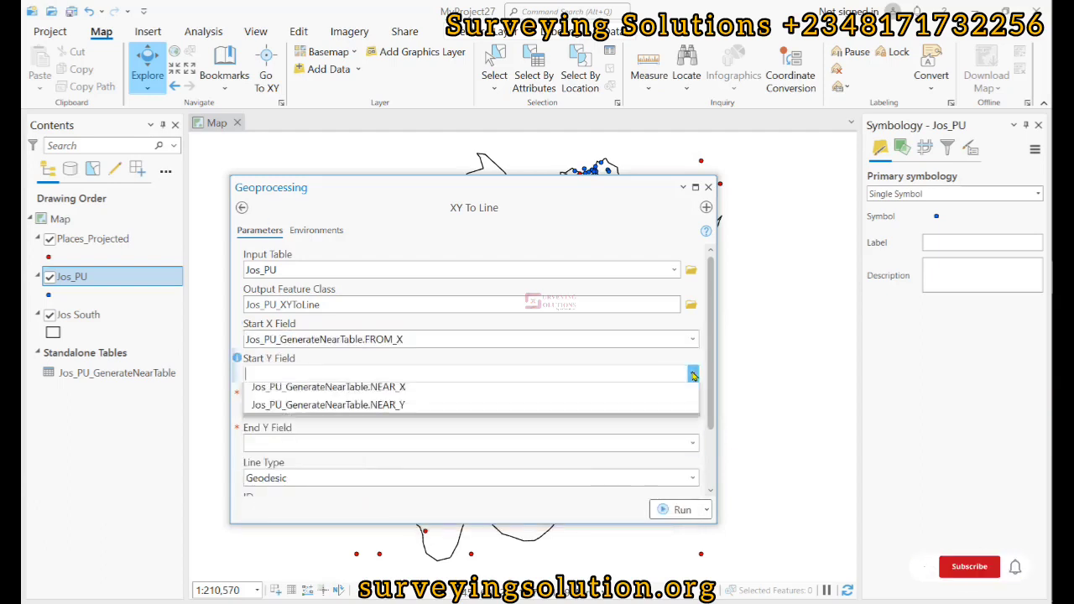
pyautogui.click(365, 520)
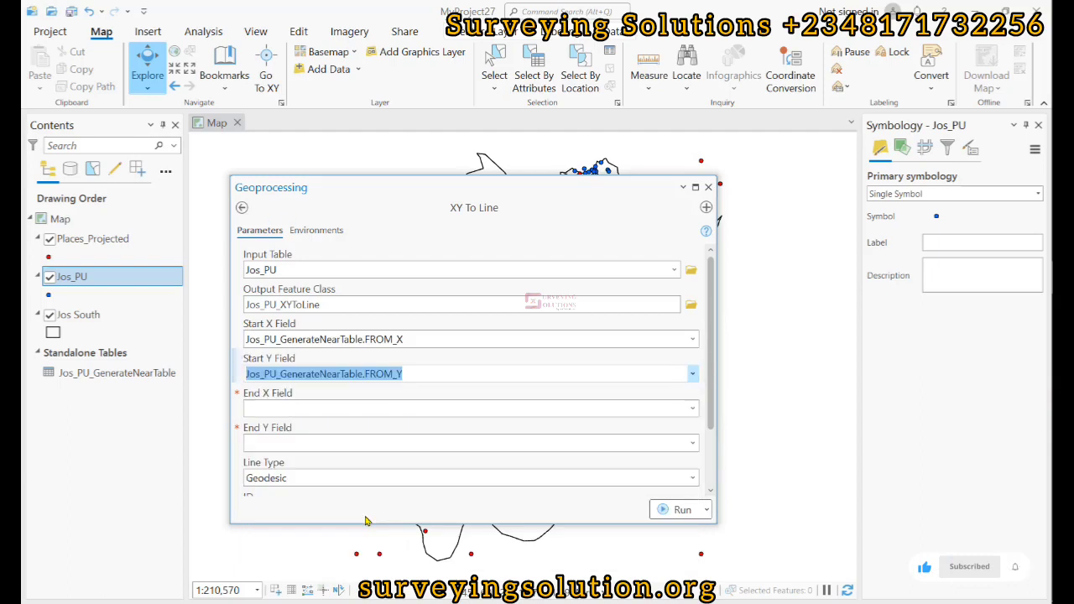
# - Set the end X and Y fields to NEAR_X and NEAR_Y
pyautogui.click(691, 409)
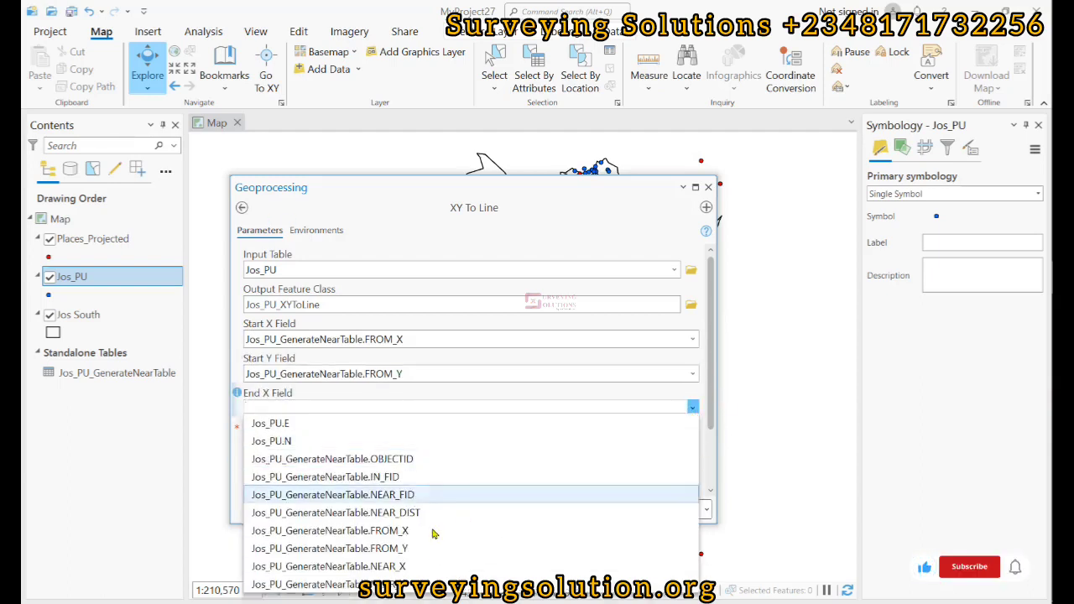
pyautogui.click(392, 568)
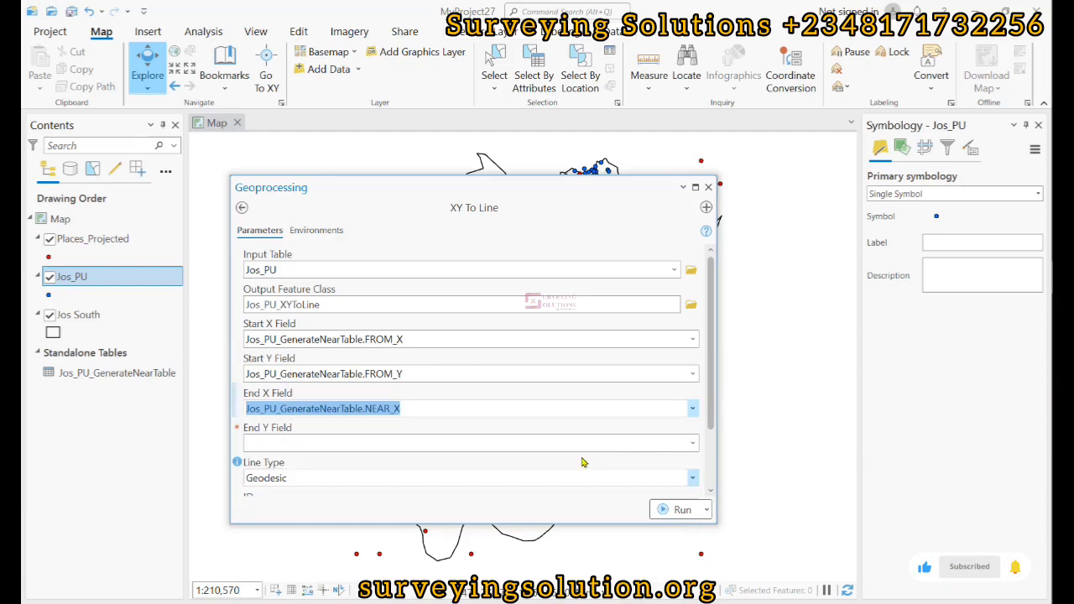
pyautogui.click(692, 442)
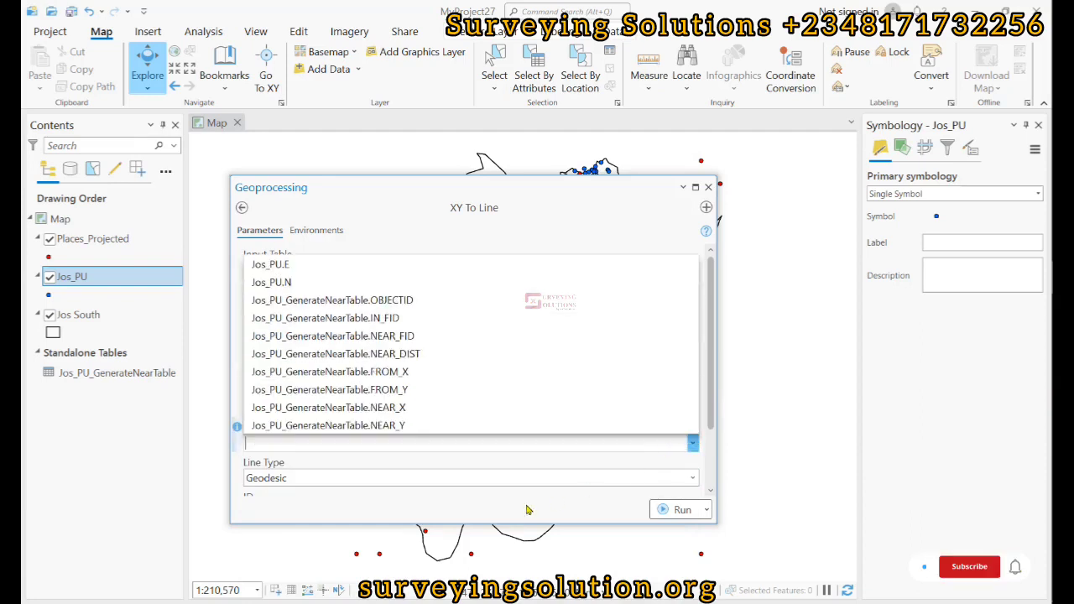
pyautogui.click(341, 427)
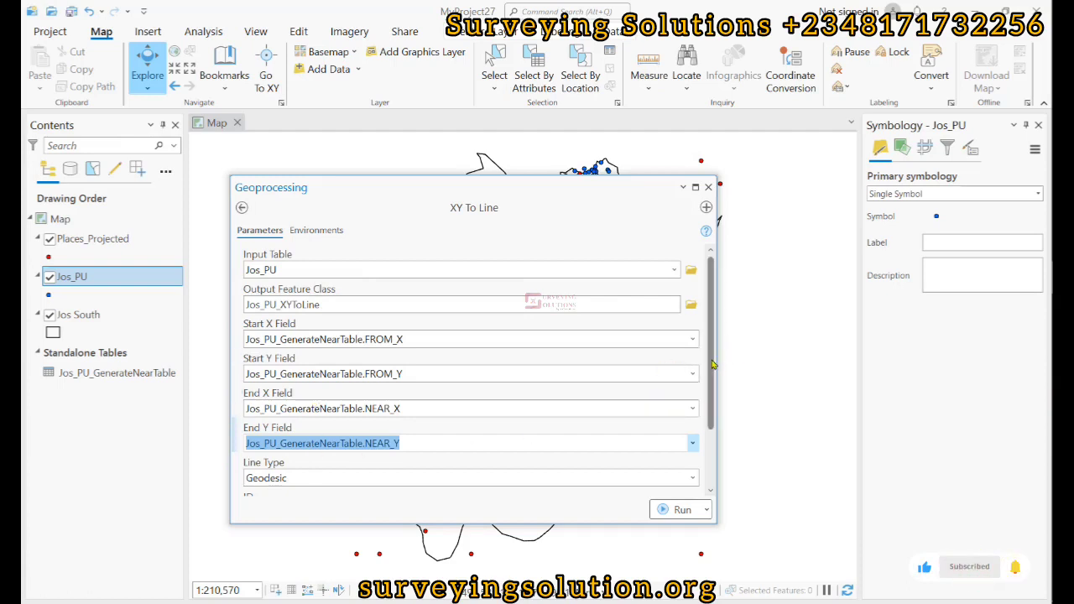
# - Keep Geodesic as the line type and use Jos_PU.W as the line ID field
pyautogui.moveTo(713, 366); pyautogui.dragTo(715, 445)
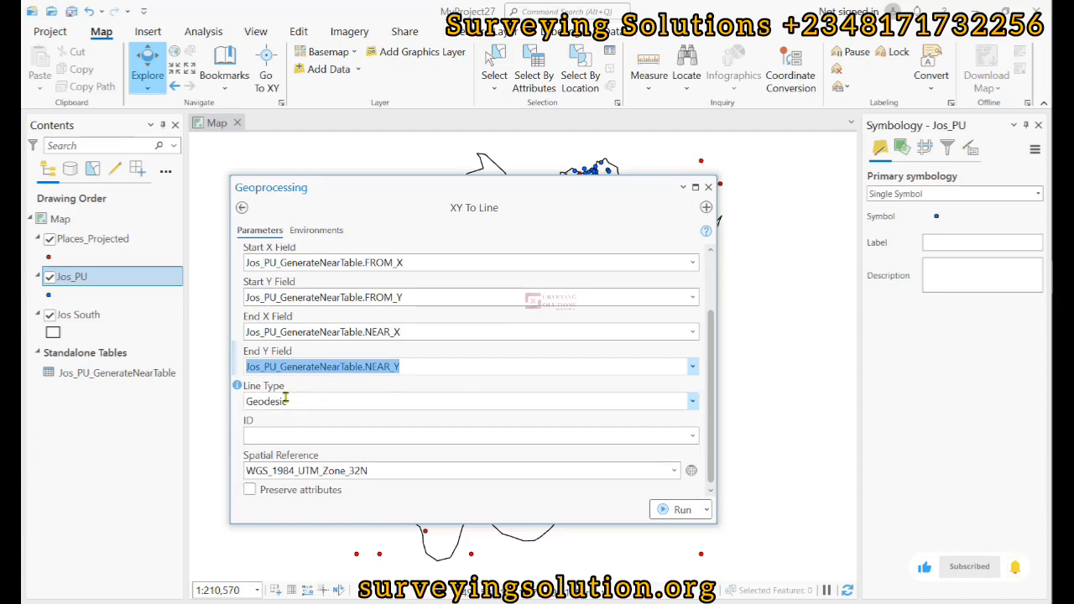
pyautogui.click(693, 403)
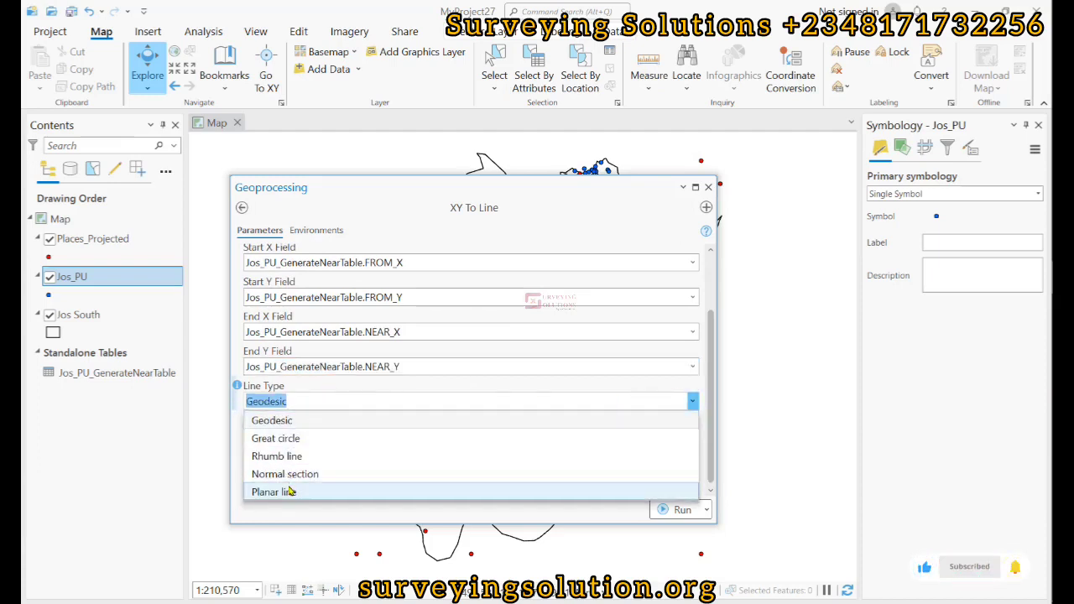
pyautogui.click(238, 386)
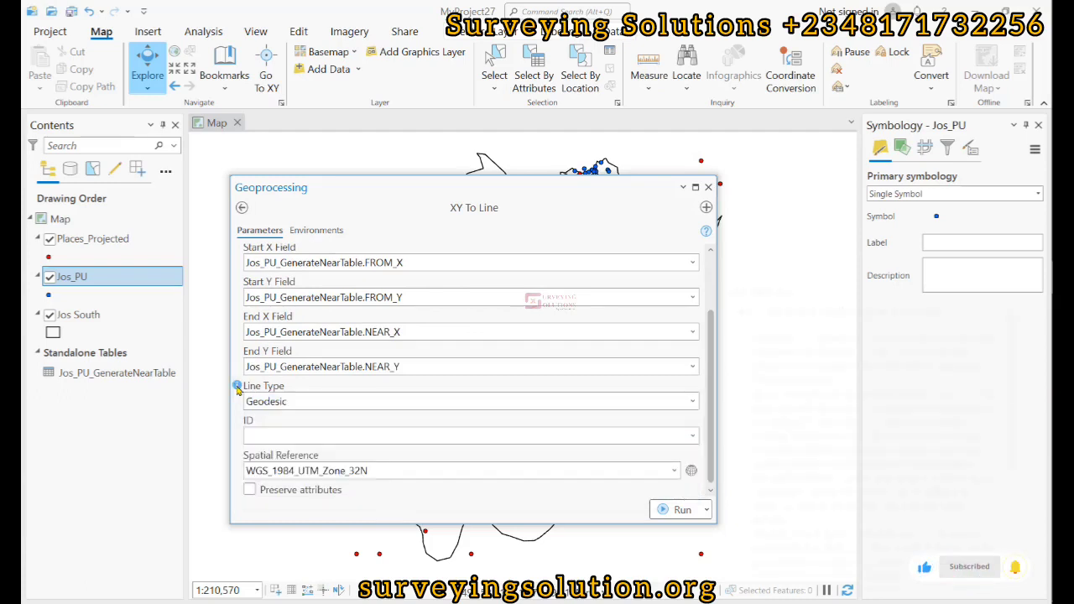
pyautogui.moveTo(237, 387)
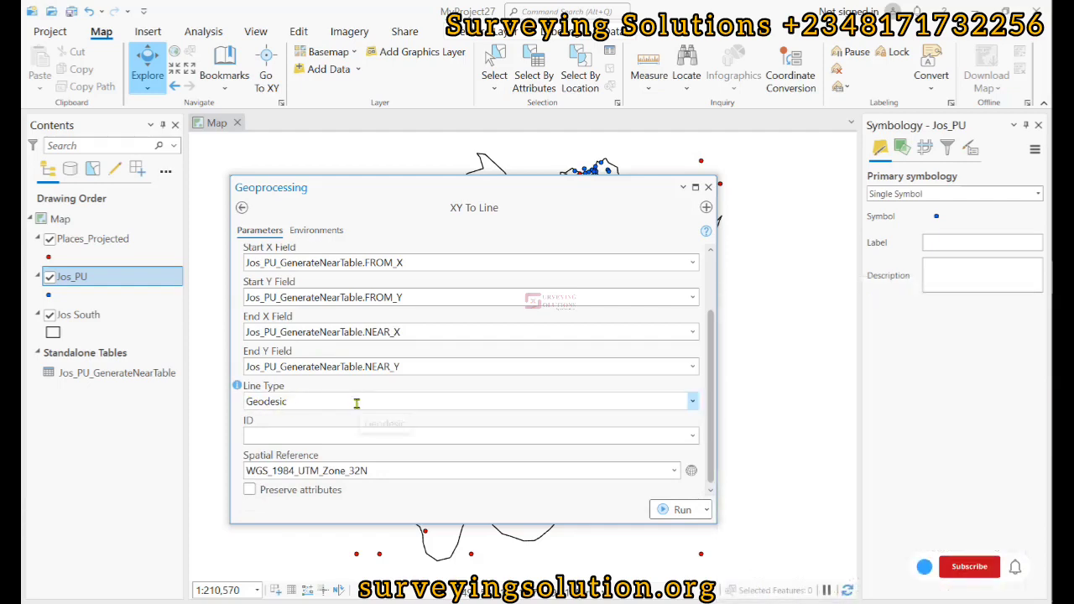
pyautogui.click(694, 440)
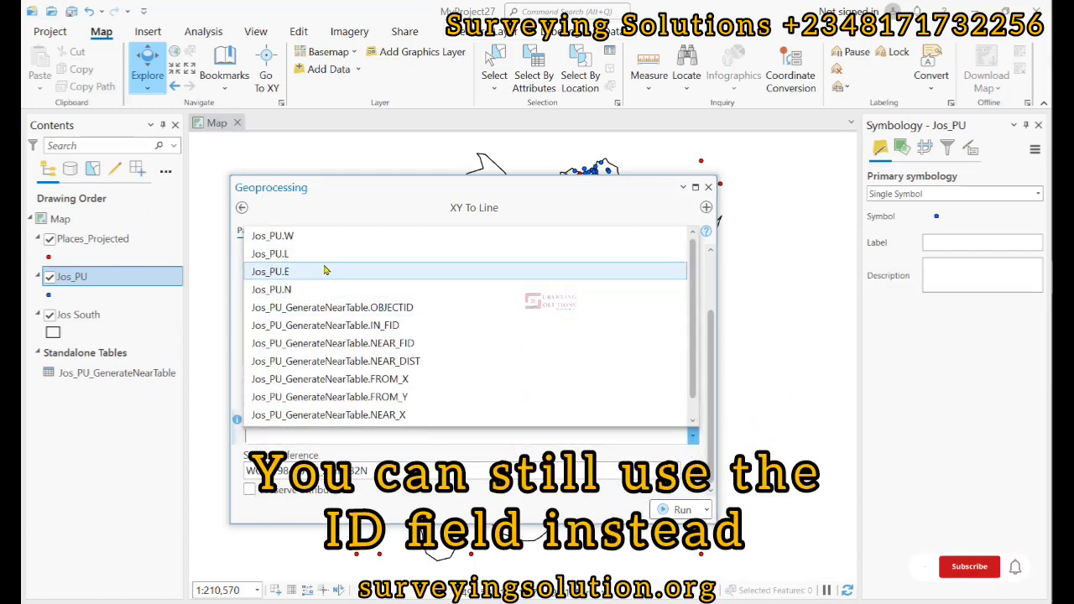
pyautogui.click(318, 241)
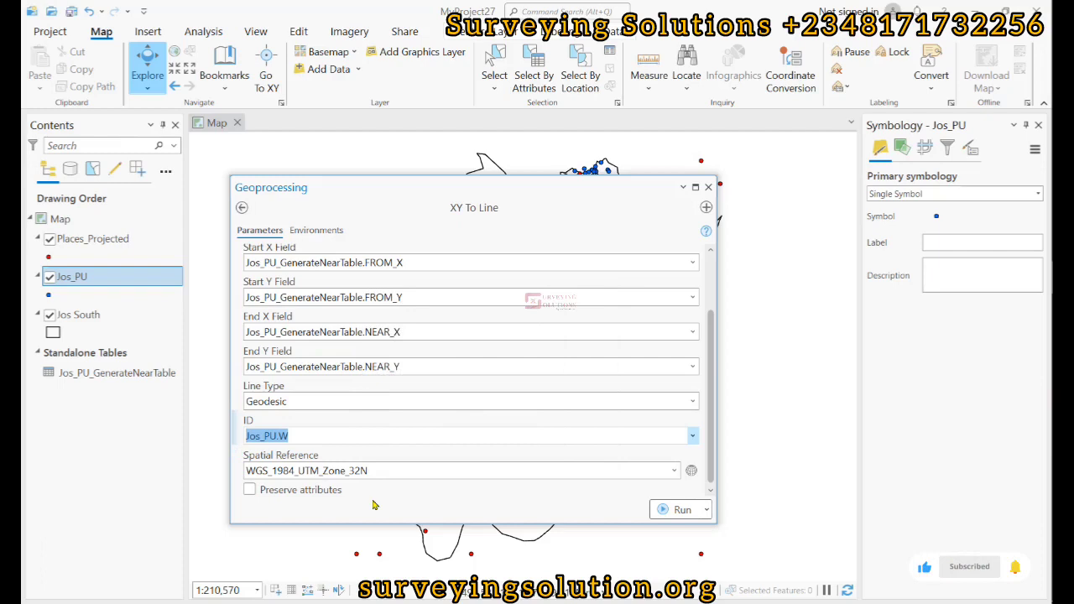
pyautogui.scroll(5, 374, 505)
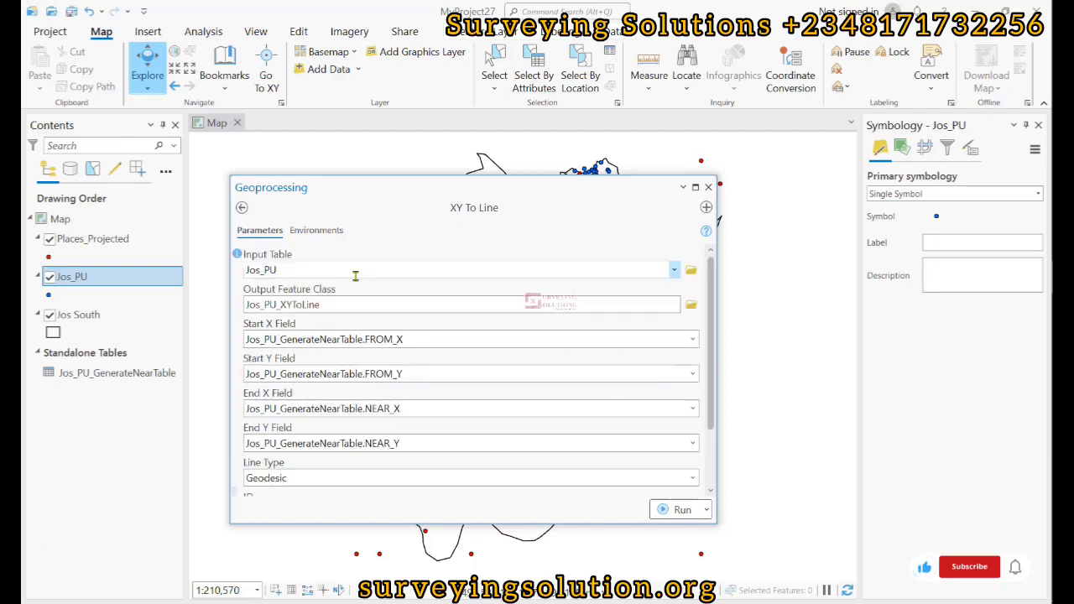
pyautogui.scroll(-5, 633, 398)
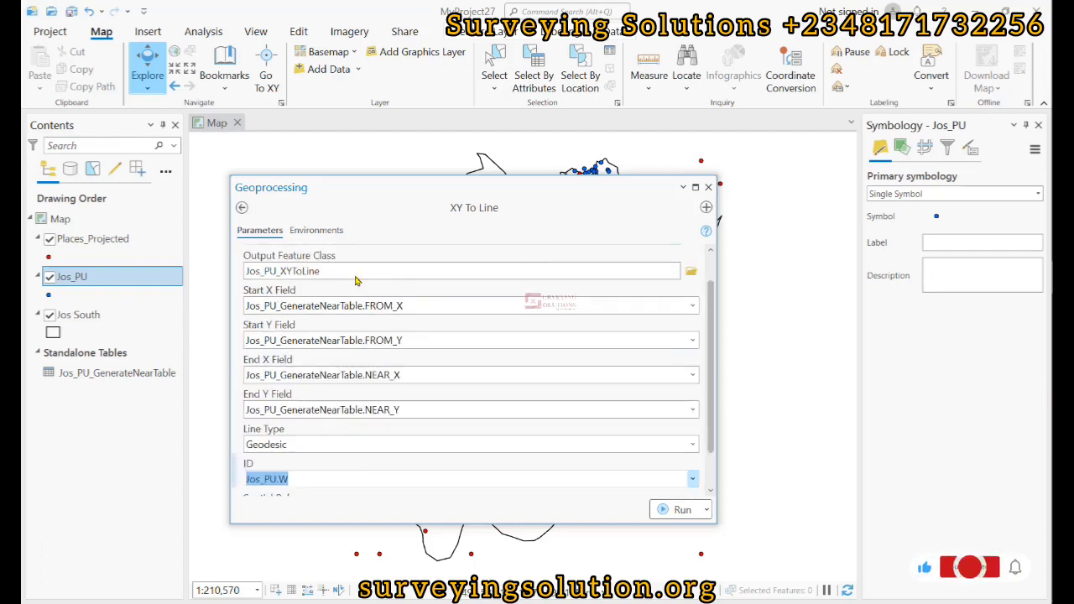
# - Run XY To Line to create Jos_PU_XYToLine, then dock the tool window beside the map
pyautogui.click(675, 510)
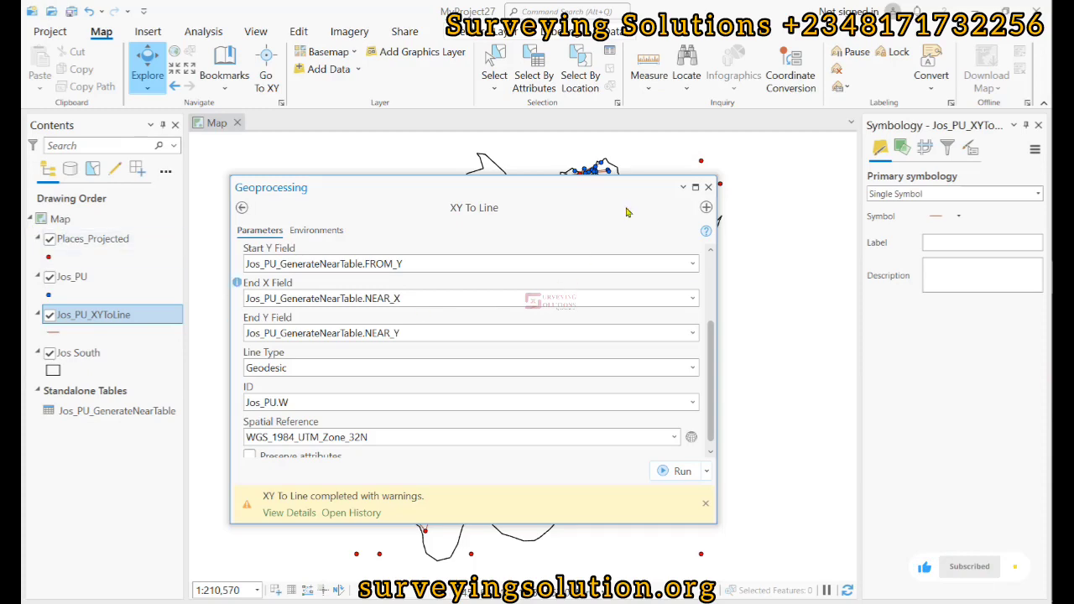
pyautogui.click(681, 187)
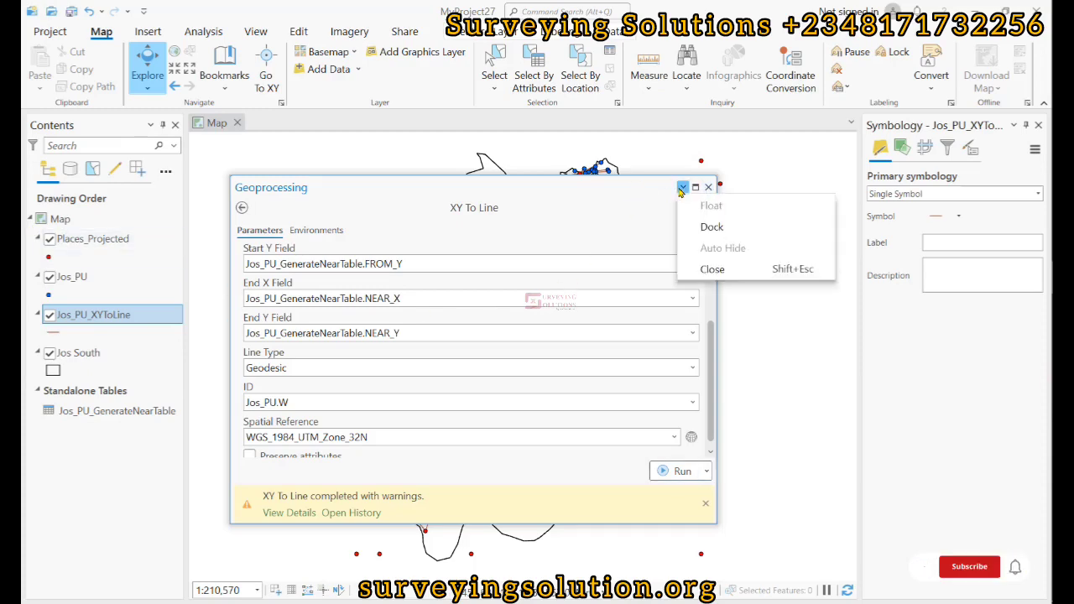
pyautogui.click(711, 227)
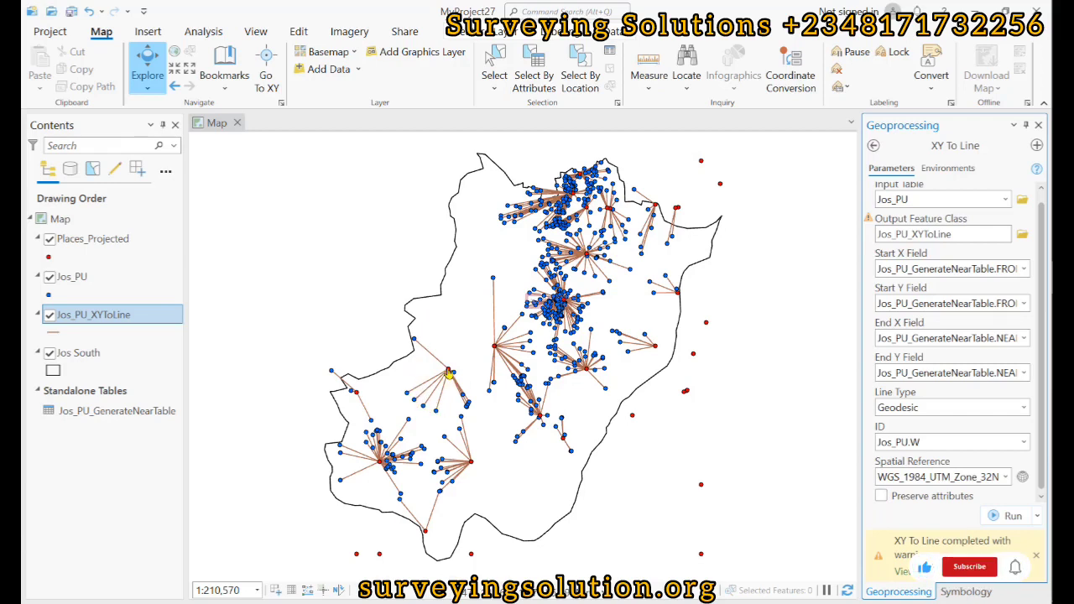
# - Open the attribute table of the Jos_PU_XYToLine layer from Contents
pyautogui.rightClick(119, 320)
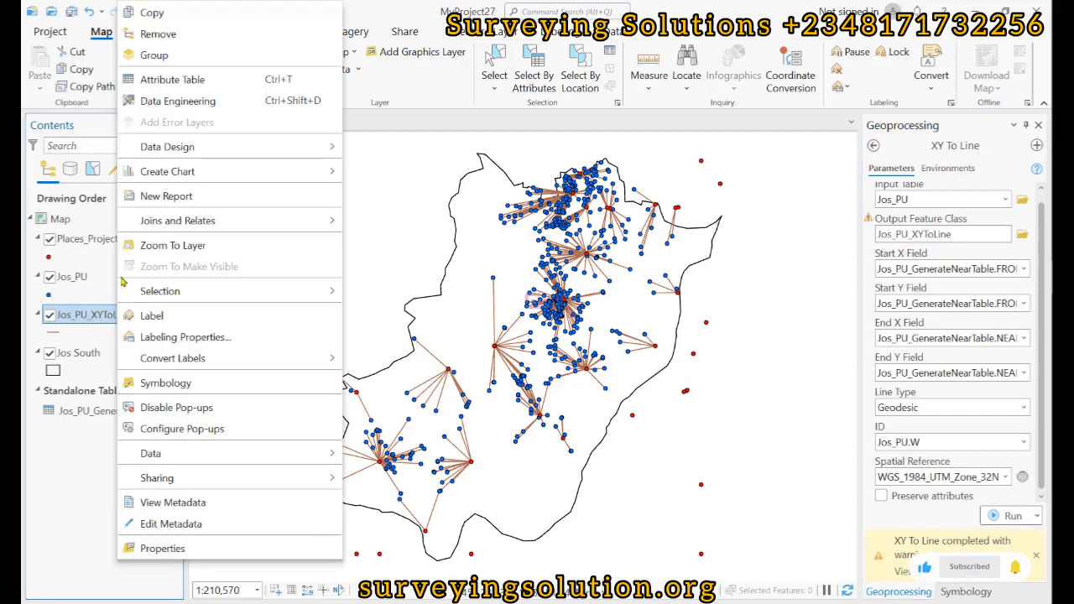
pyautogui.click(180, 80)
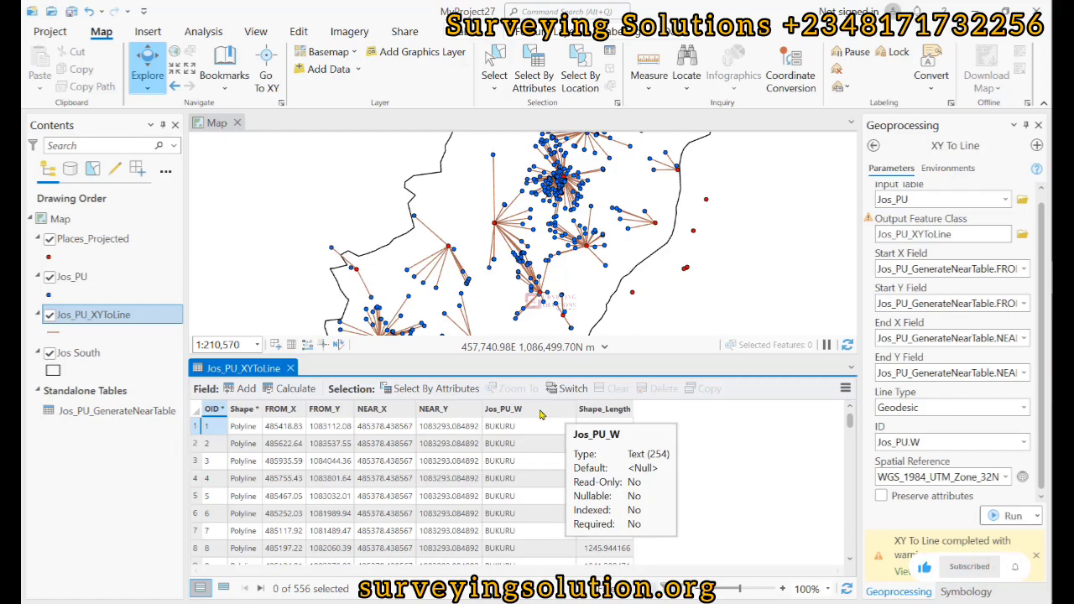
pyautogui.keyDown('ctrl'); pyautogui.click(67, 279); pyautogui.keyUp('ctrl')
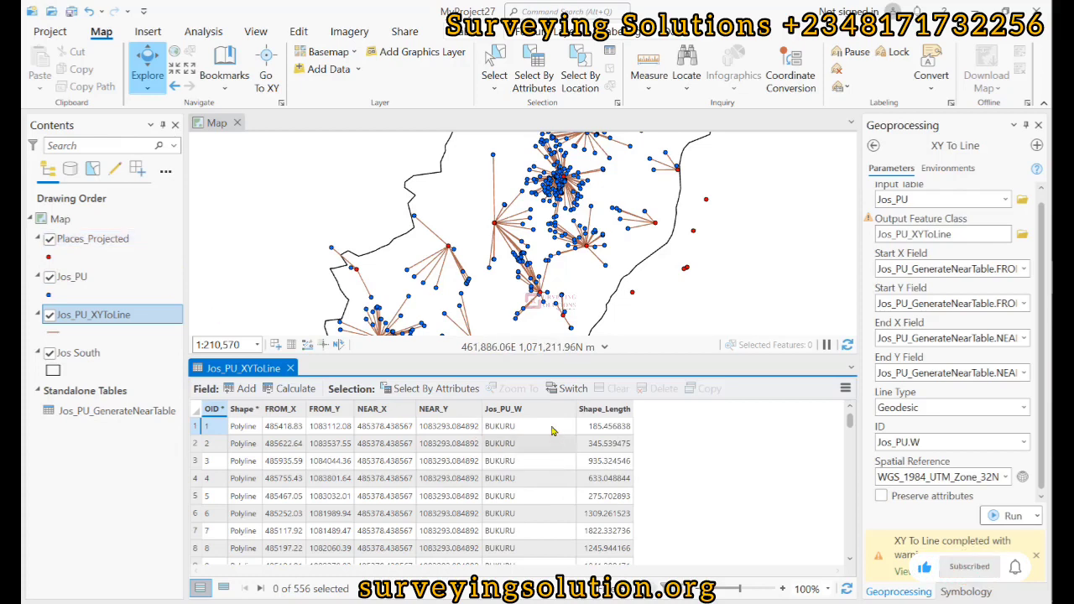
# - Scroll through the 556 line records, reviewing FROM/NEAR coordinates, Jos_PU_W names and Shape_Length
pyautogui.scroll(-5, 546, 447)
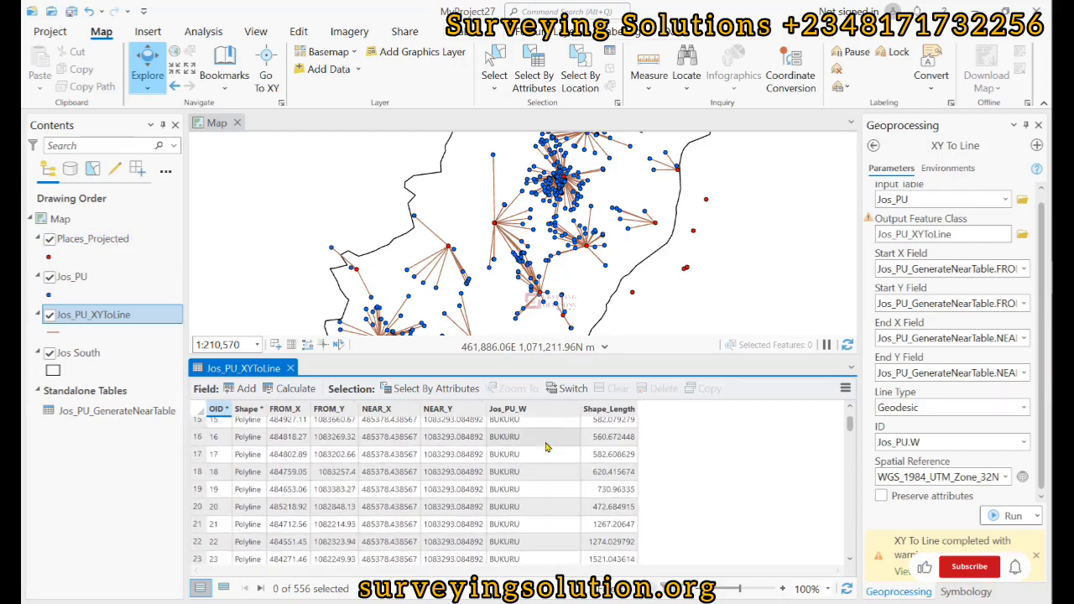
pyautogui.scroll(-6, 546, 447)
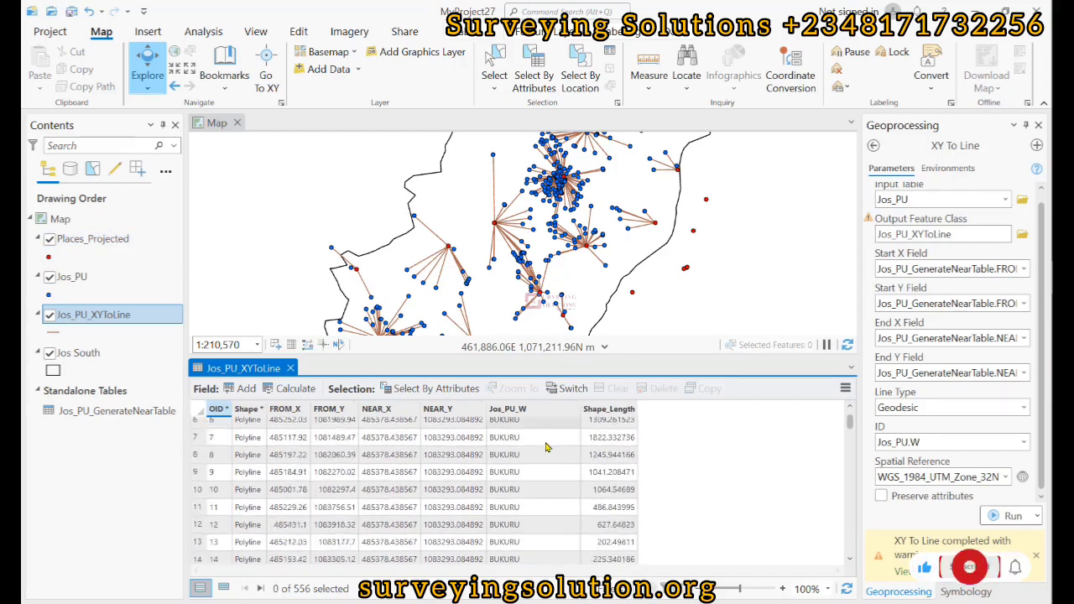
pyautogui.scroll(-18, 545, 447)
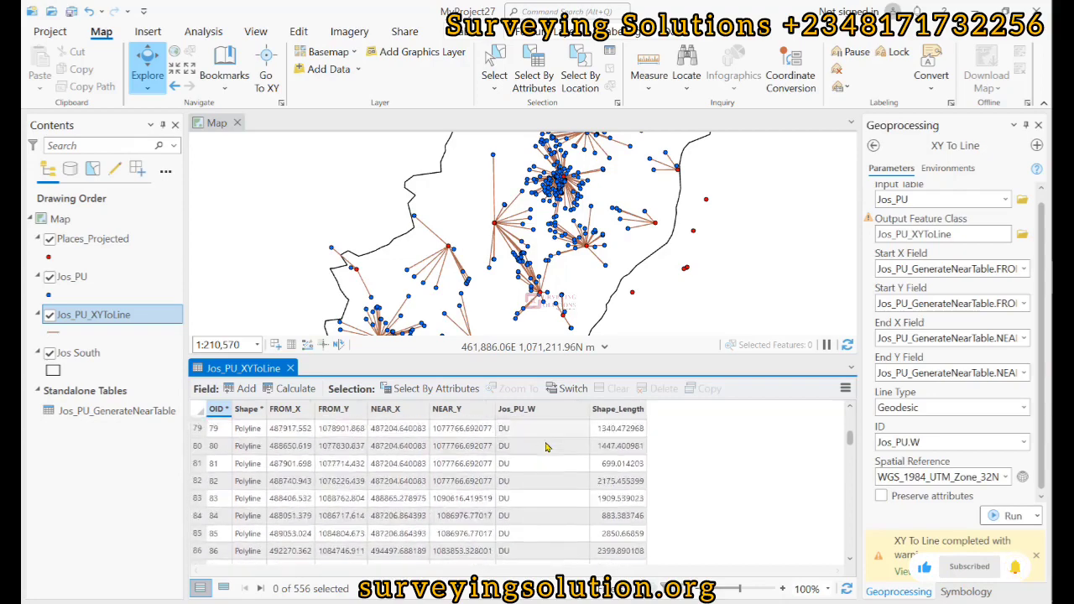
pyautogui.scroll(10, 546, 447)
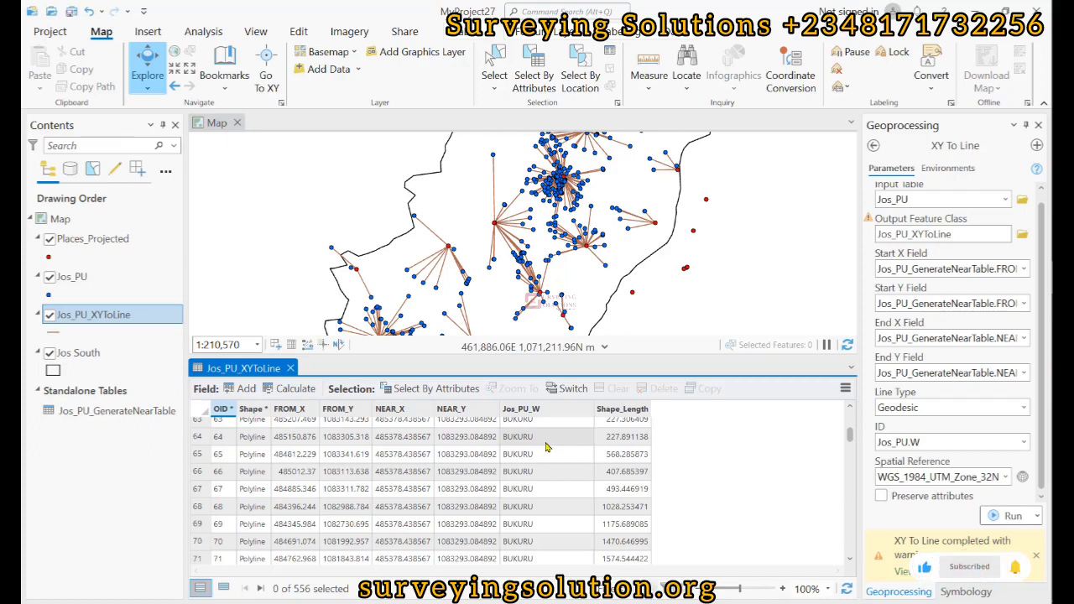
pyautogui.scroll(-11, 545, 447)
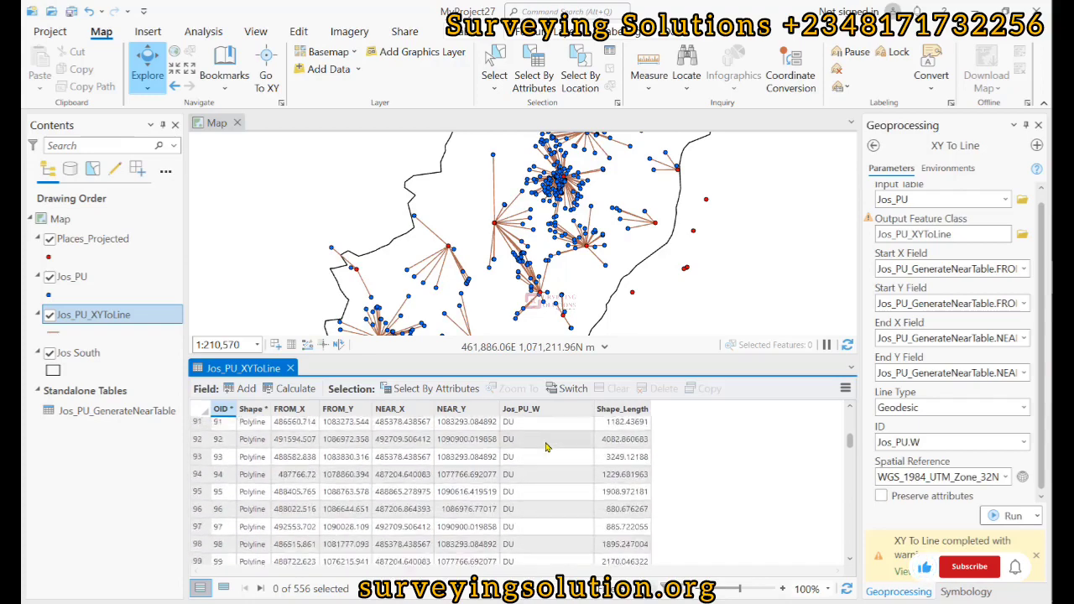
pyautogui.scroll(-2, 546, 447)
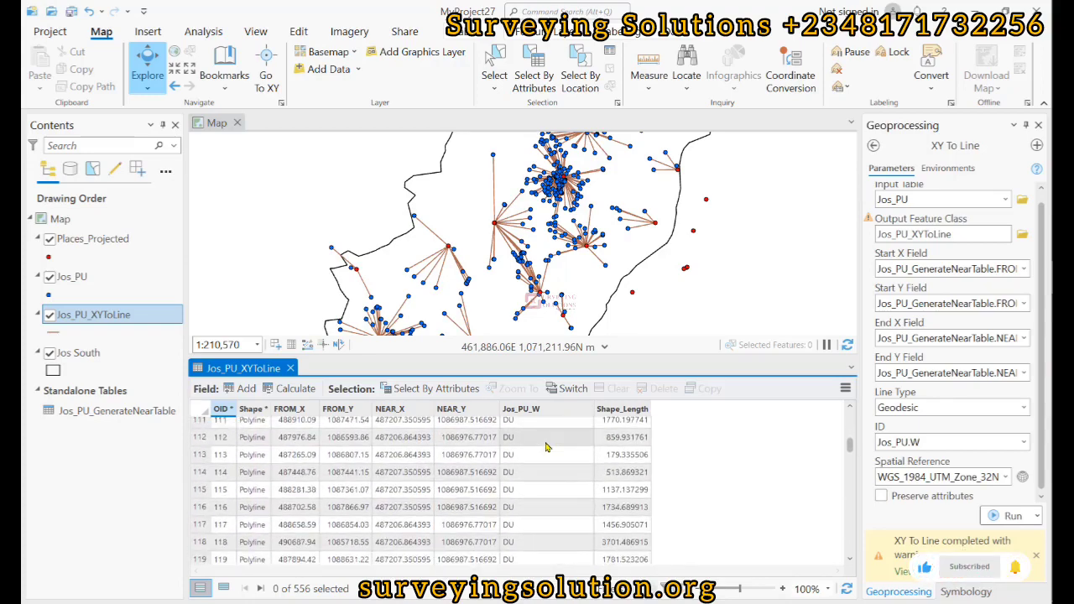
pyautogui.scroll(-9, 545, 447)
pyautogui.scroll(9, 545, 447)
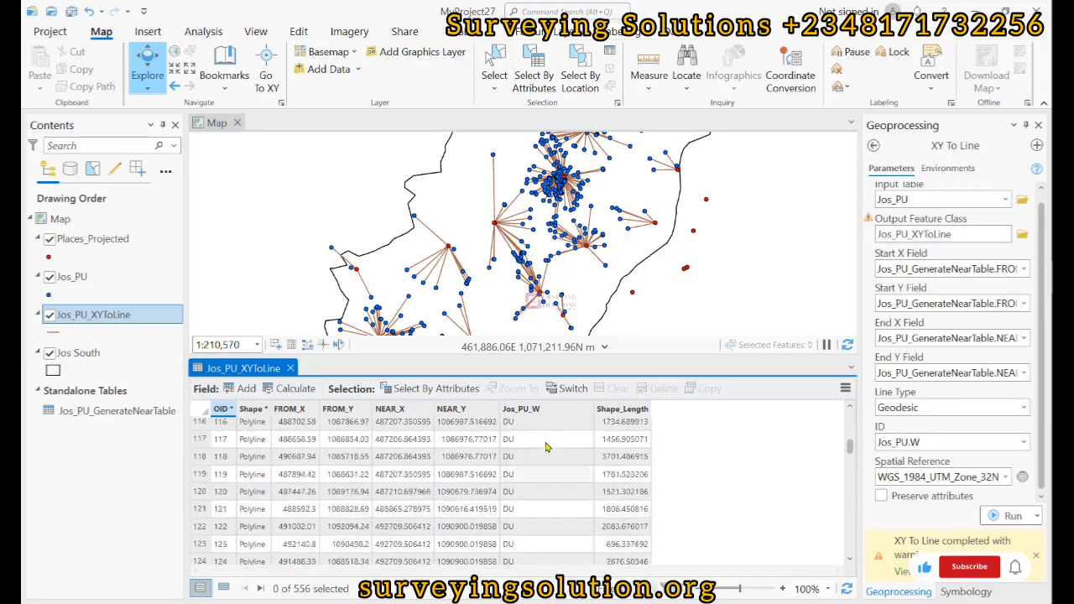
pyautogui.scroll(2, 545, 447)
pyautogui.scroll(-8, 545, 447)
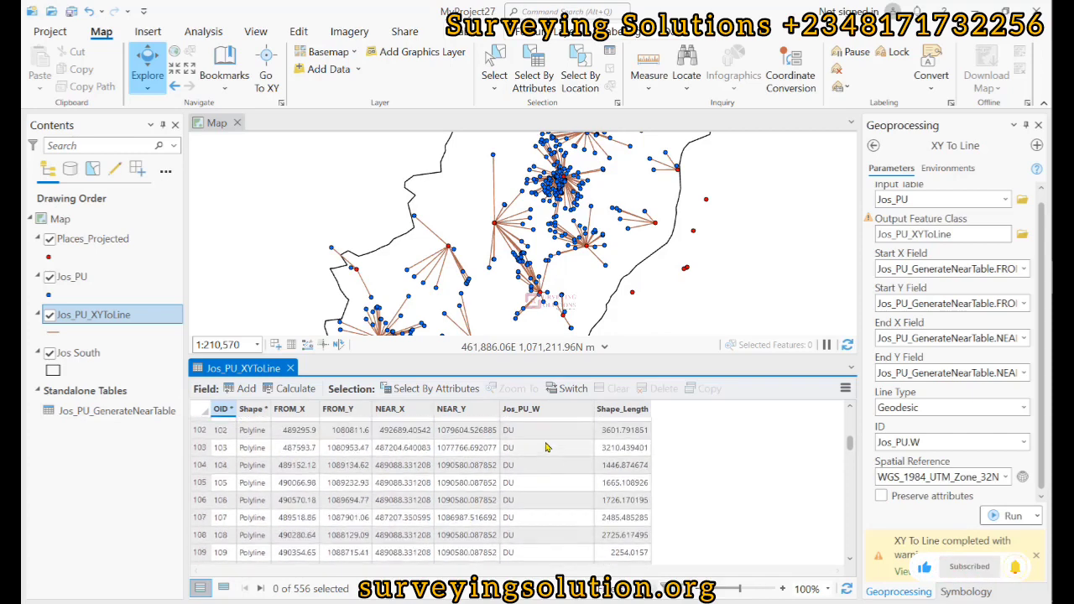
pyautogui.scroll(-9, 545, 447)
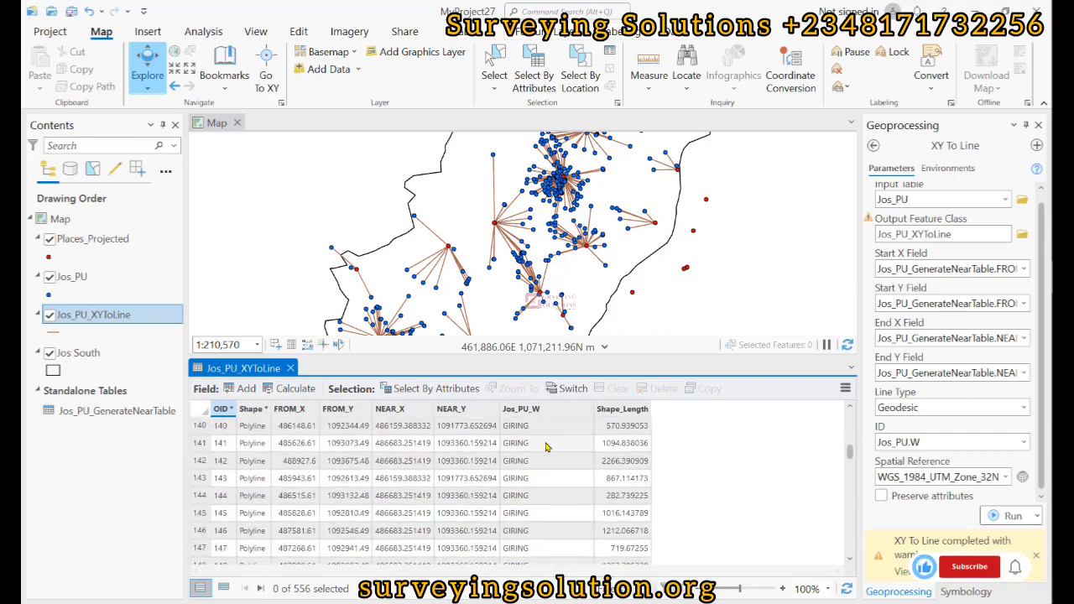
pyautogui.scroll(-9, 546, 447)
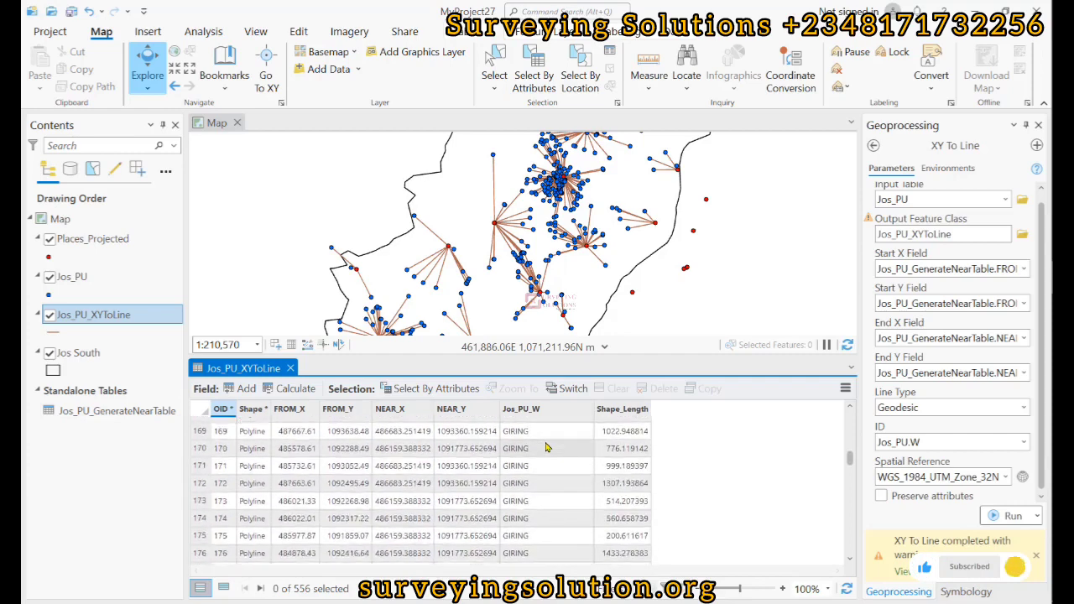
pyautogui.scroll(-5, 546, 447)
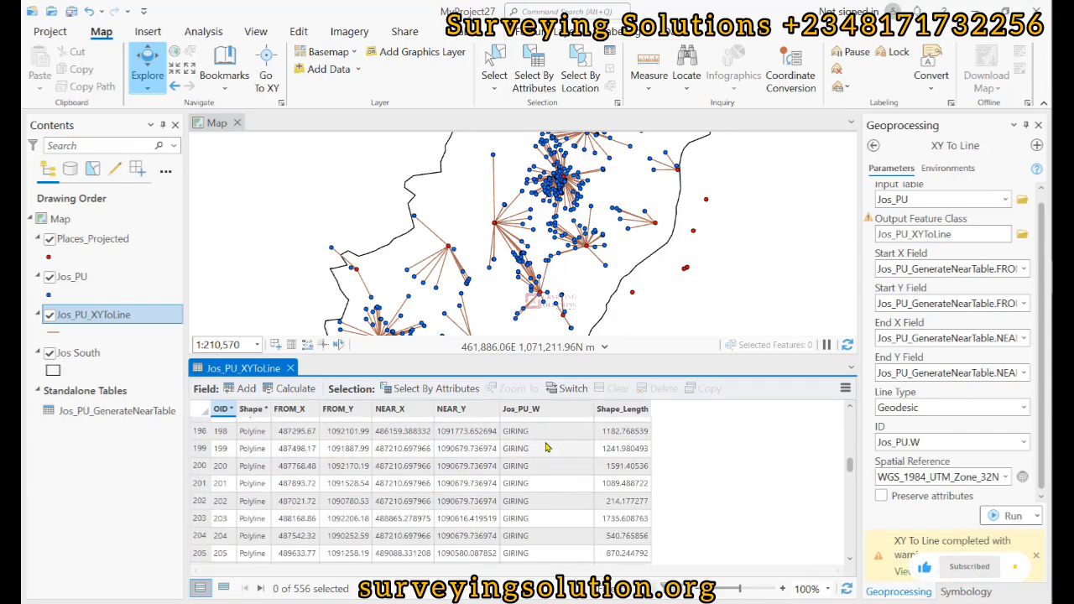
pyautogui.scroll(-2, 625, 441)
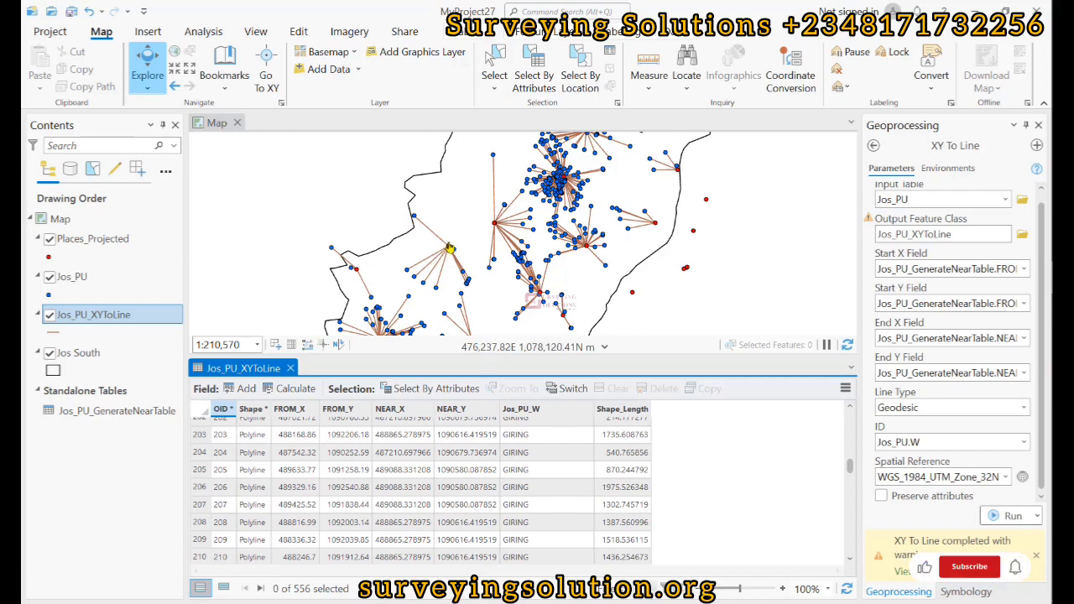
pyautogui.scroll(-10, 565, 463)
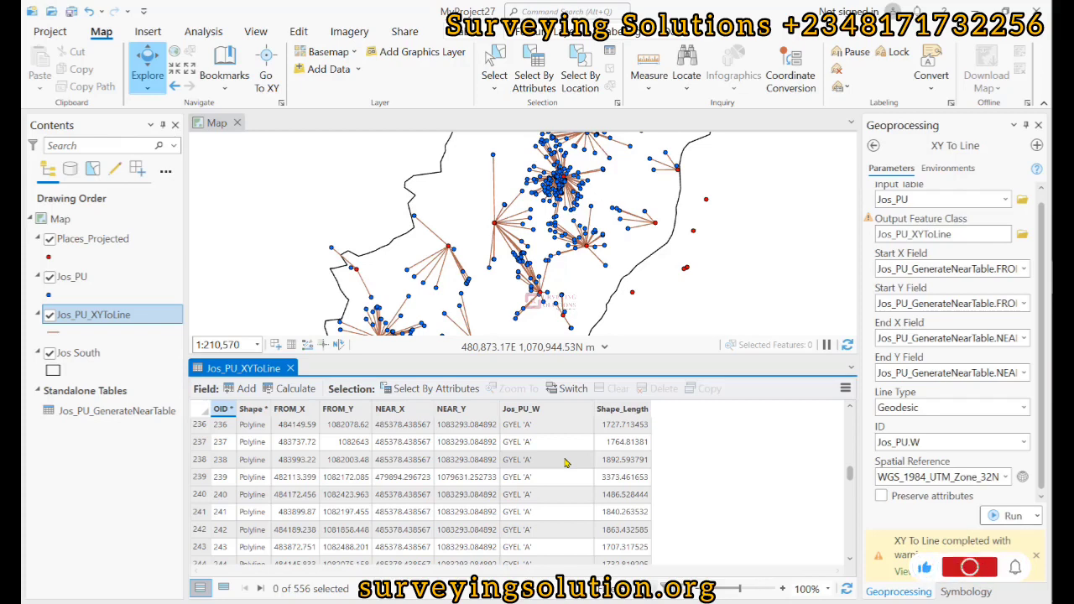
pyautogui.scroll(14, 565, 463)
pyautogui.scroll(8, 565, 462)
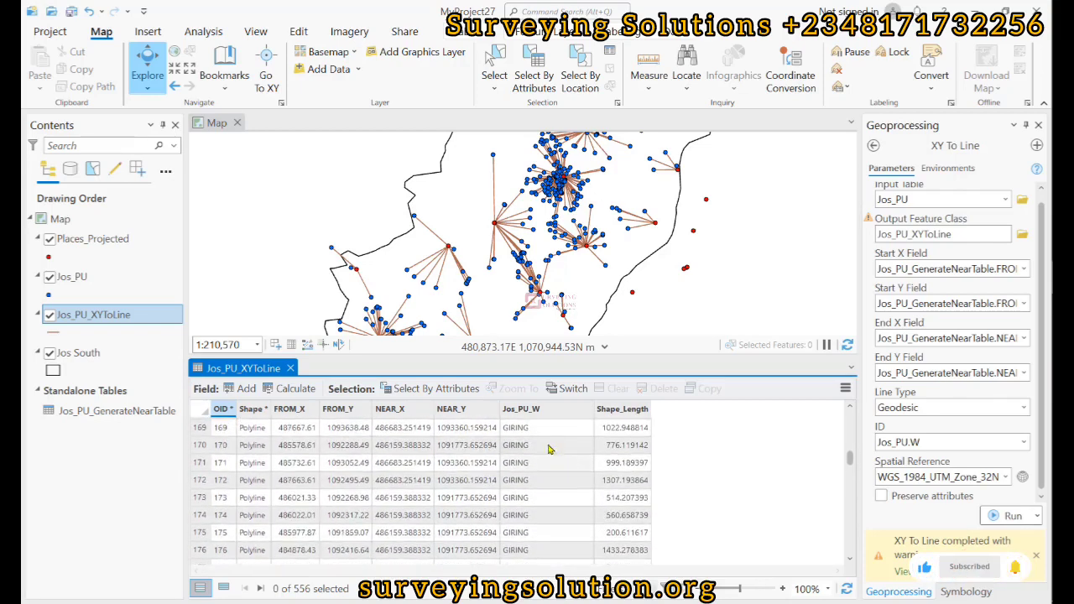
# - Close the attribute table and zoom in on the northern and lower-right line hubs
pyautogui.click(290, 370)
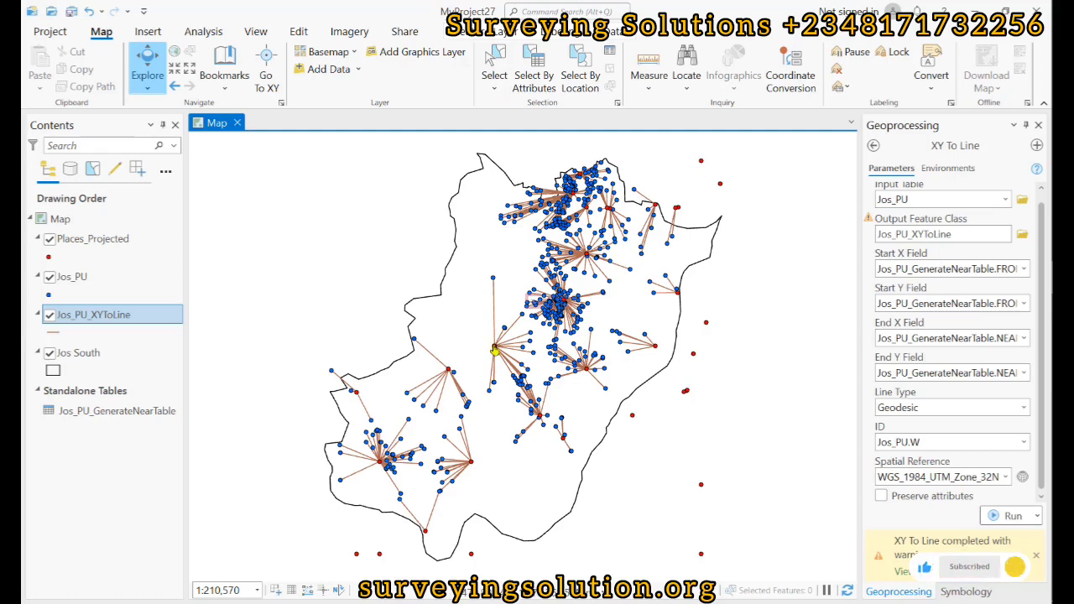
pyautogui.scroll(5, 553, 259)
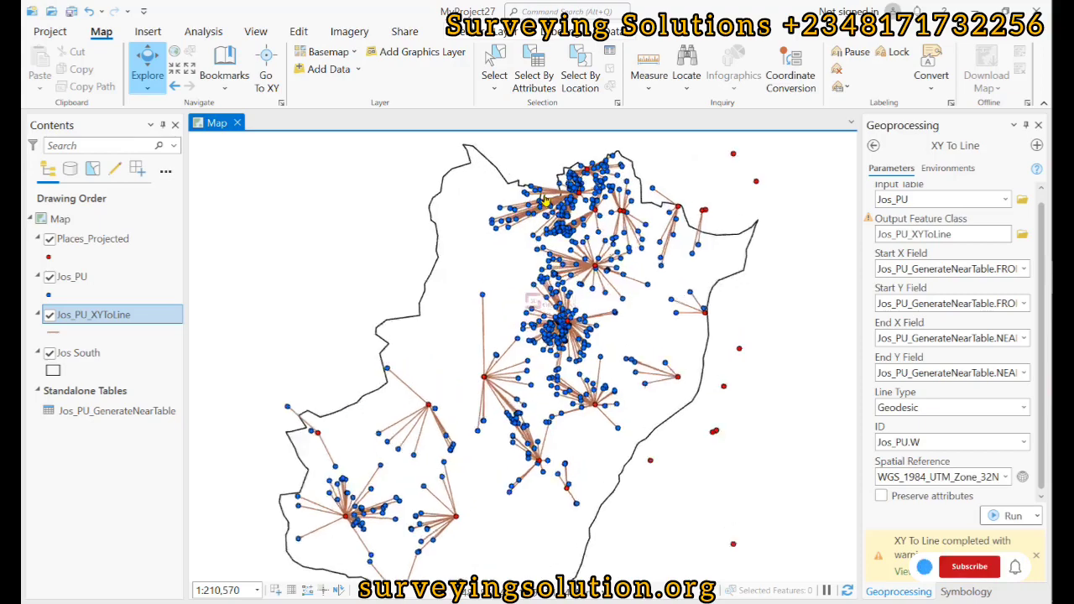
pyautogui.moveTo(810, 227); pyautogui.dragTo(578, 327)
pyautogui.scroll(1, 589, 300)
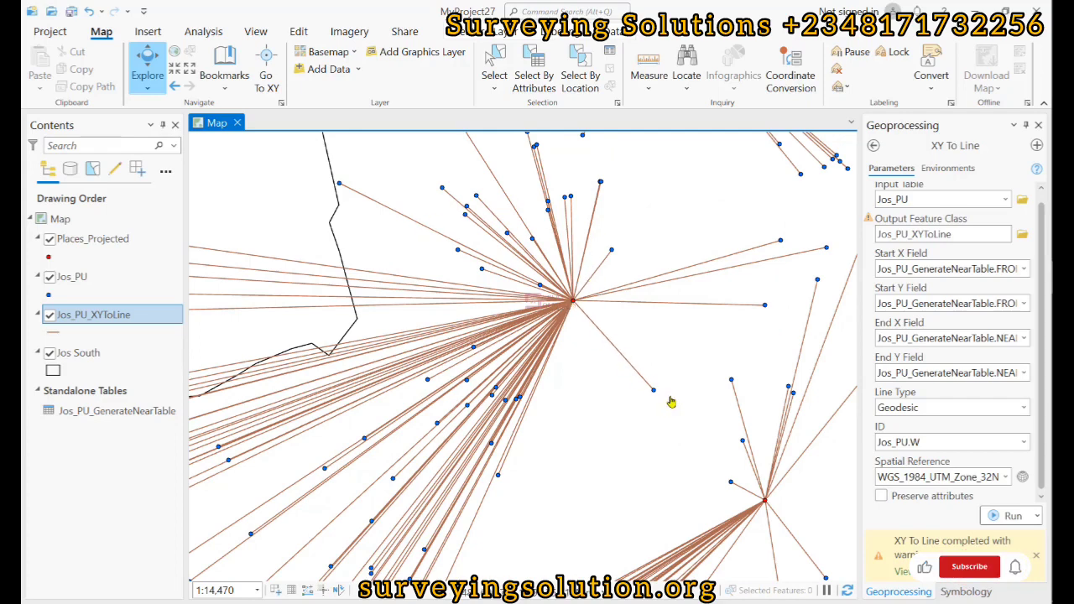
pyautogui.moveTo(704, 445); pyautogui.dragTo(538, 248)
# - Zoom back out and recentre the whole Jos line network in the map
pyautogui.scroll(-3, 539, 248)
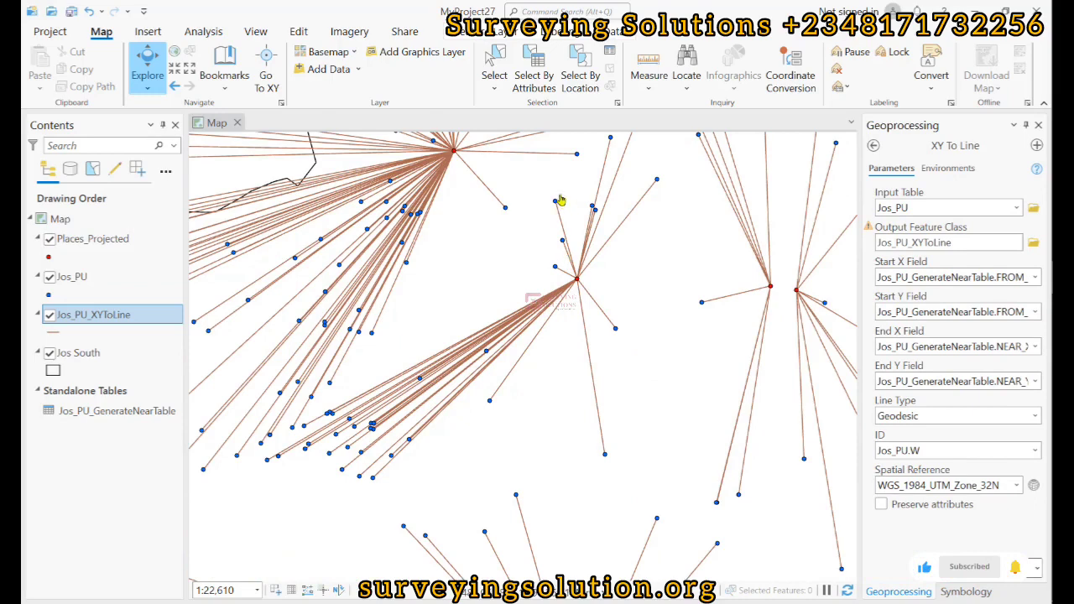
pyautogui.scroll(-3, 753, 281)
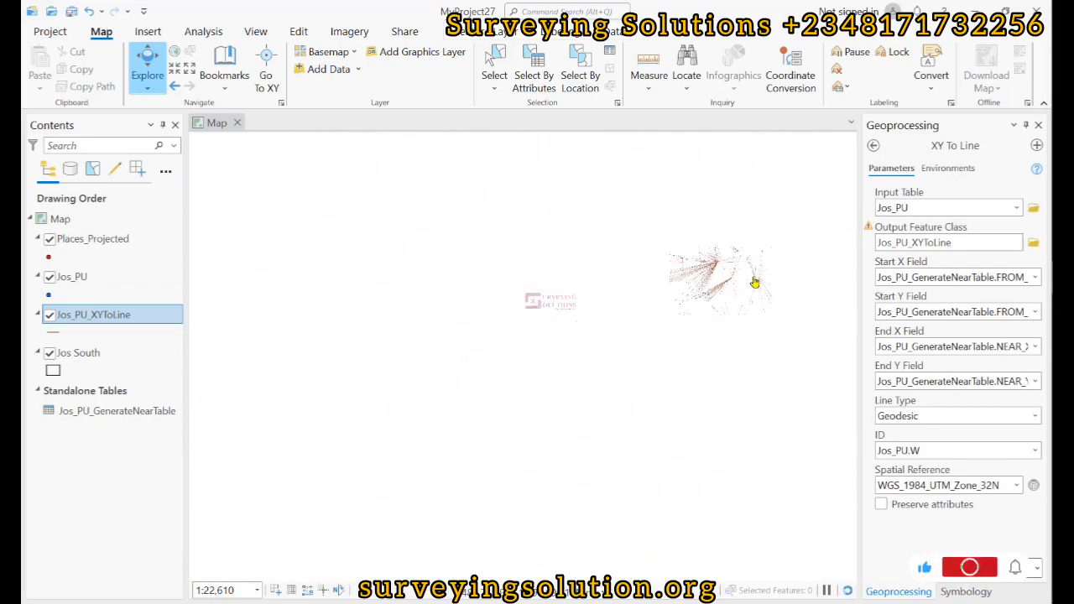
pyautogui.moveTo(723, 417); pyautogui.dragTo(620, 302)
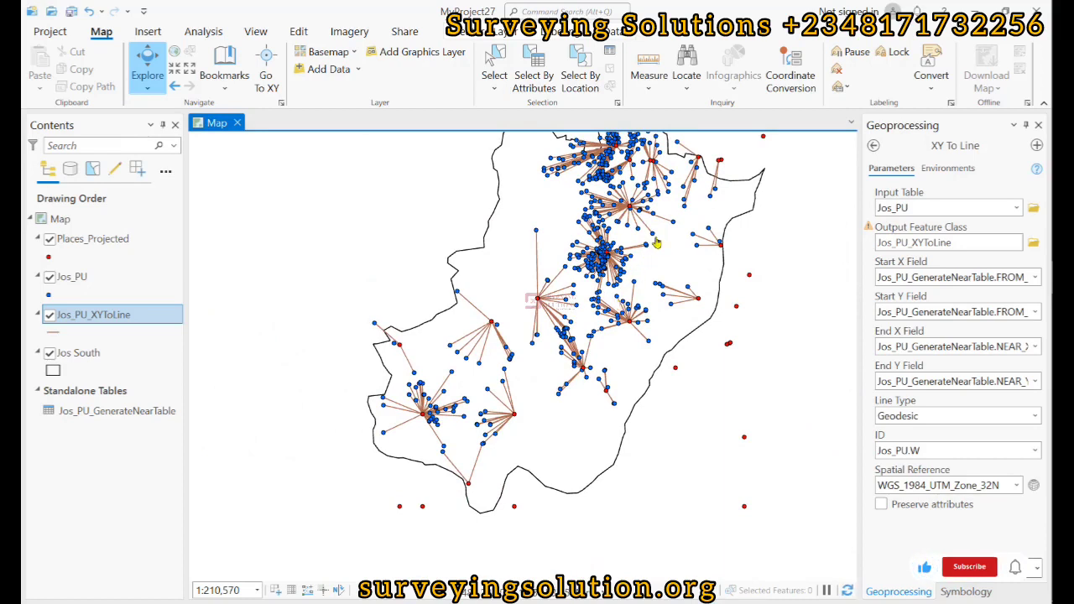
pyautogui.moveTo(656, 245); pyautogui.dragTo(641, 293)
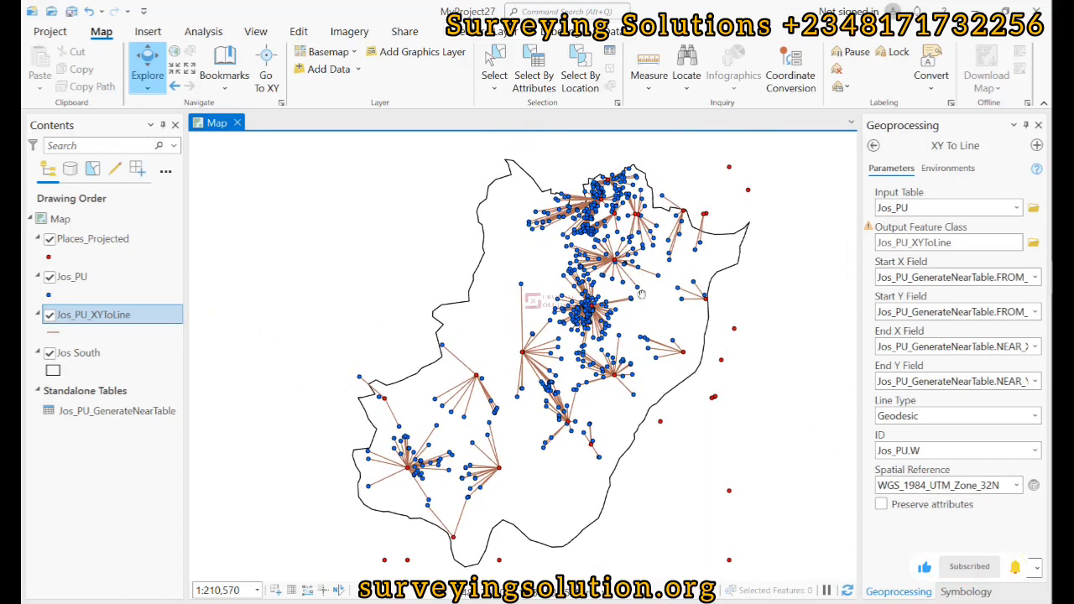